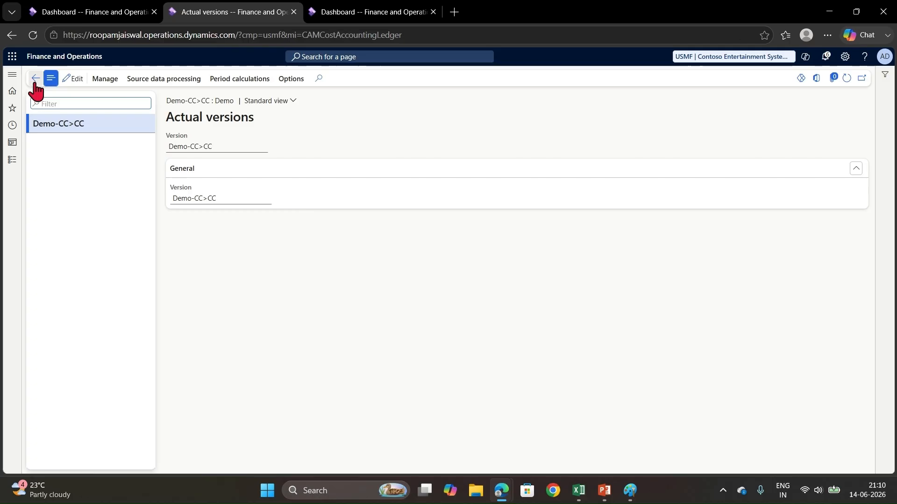
- Open the cost allocation policies and create a new policy with both name and description set to Demo
{"action": "left_click", "coordinate": [12, 159]}
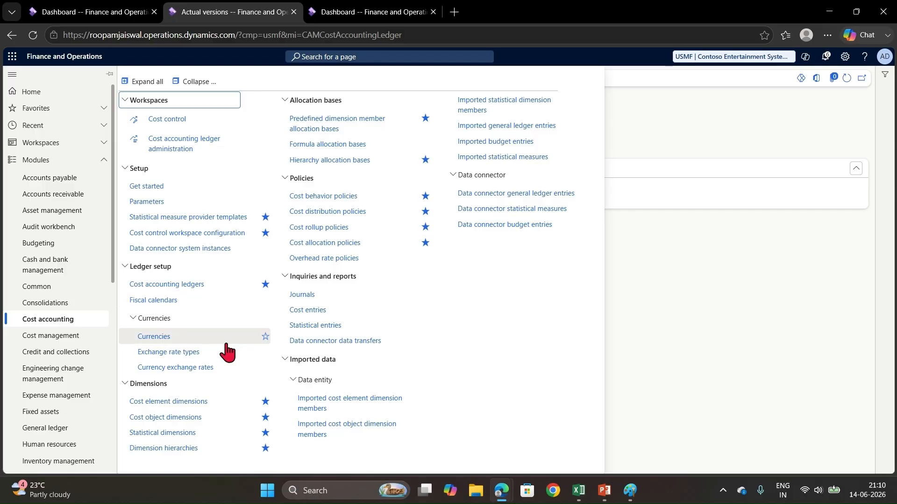
{"action": "left_click", "coordinate": [313, 244]}
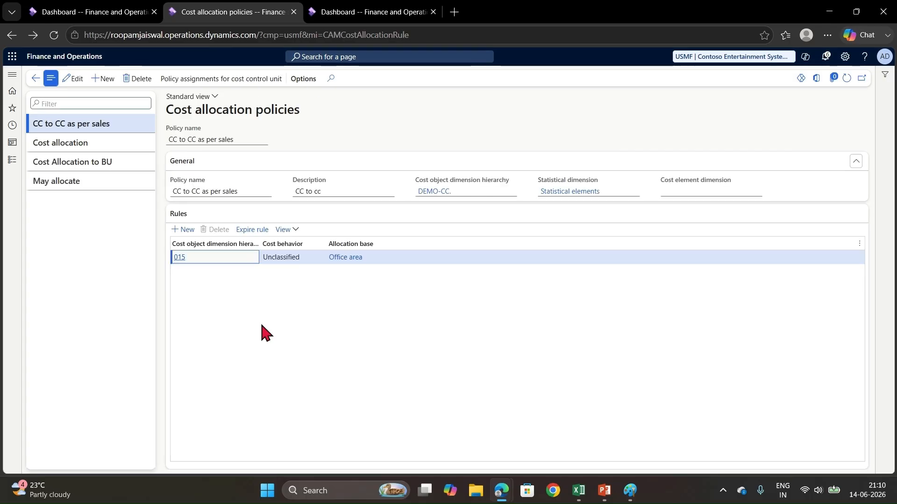
{"action": "left_click", "coordinate": [104, 79]}
{"action": "key", "text": "Caps_Lock"}
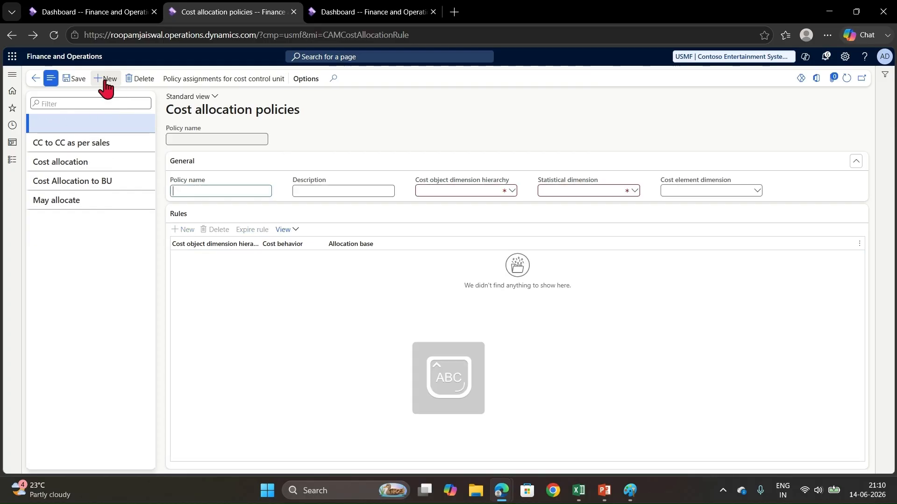
{"action": "type", "text": "D"}
{"action": "key", "text": "Caps_Lock"}
{"action": "type", "text": "emo"}
{"action": "key", "text": "Tab"}
{"action": "key", "text": "Caps_Lock"}
{"action": "type", "text": "D"}
{"action": "key", "text": "Caps_Lock"}
{"action": "type", "text": "emo"}
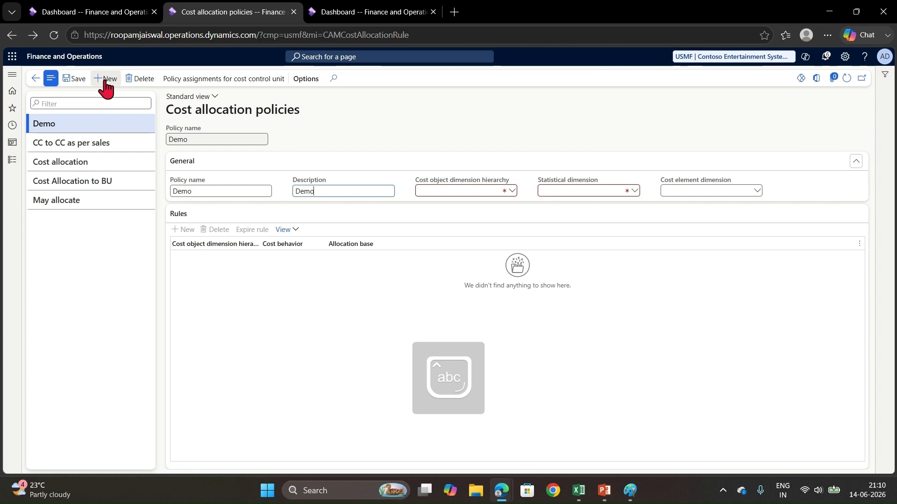
- Set the Demo policy's cost object dimension hierarchy to DEMO-CC. and its statistical dimension to Statistical elements, and save it
{"action": "left_click", "coordinate": [513, 190]}
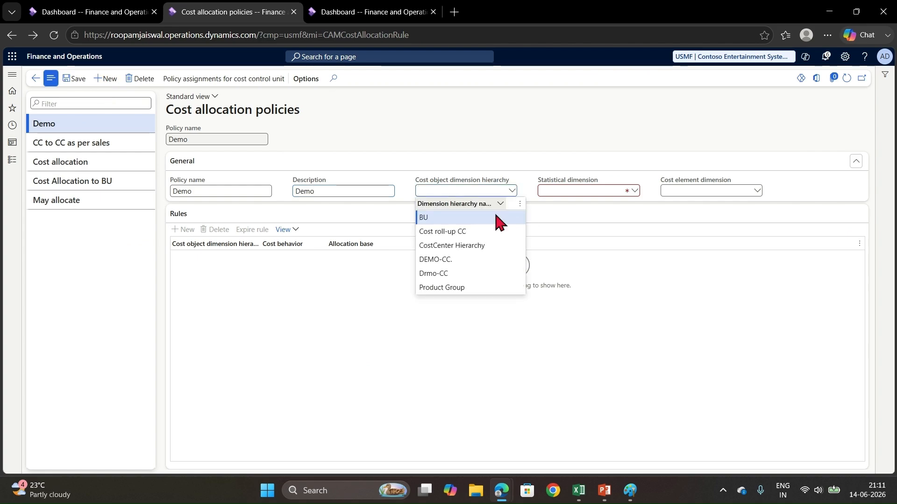
{"action": "left_click", "coordinate": [449, 260]}
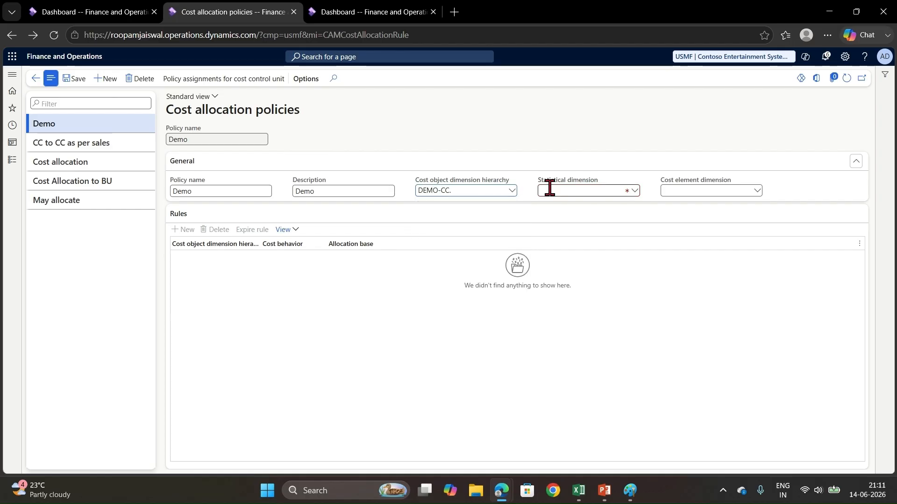
{"action": "left_click", "coordinate": [595, 192]}
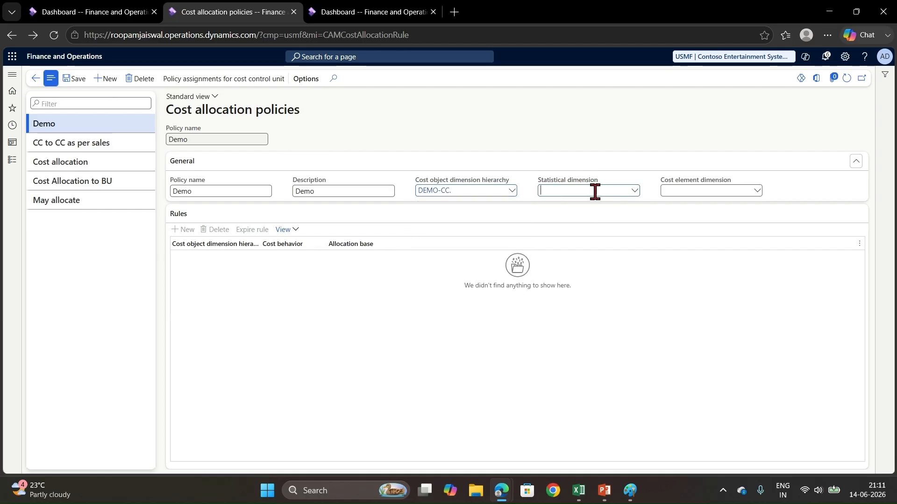
{"action": "left_click", "coordinate": [635, 191]}
{"action": "left_click", "coordinate": [602, 218]}
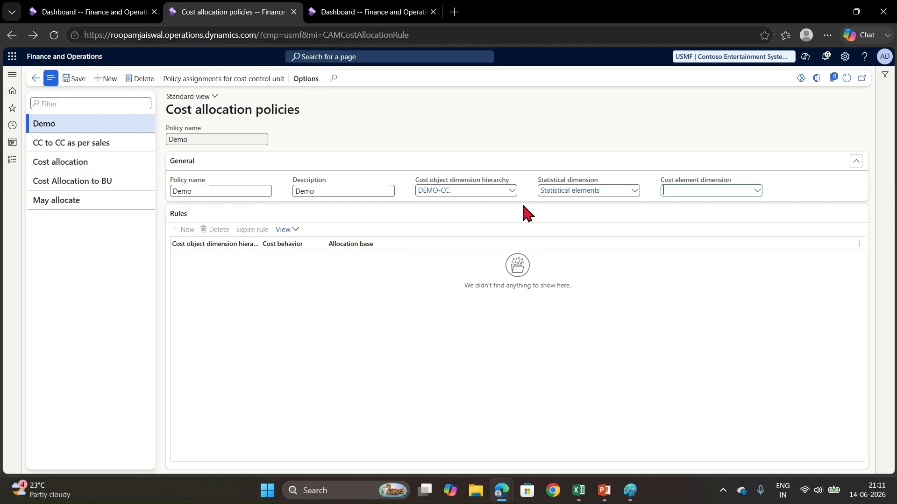
{"action": "left_click", "coordinate": [78, 80]}
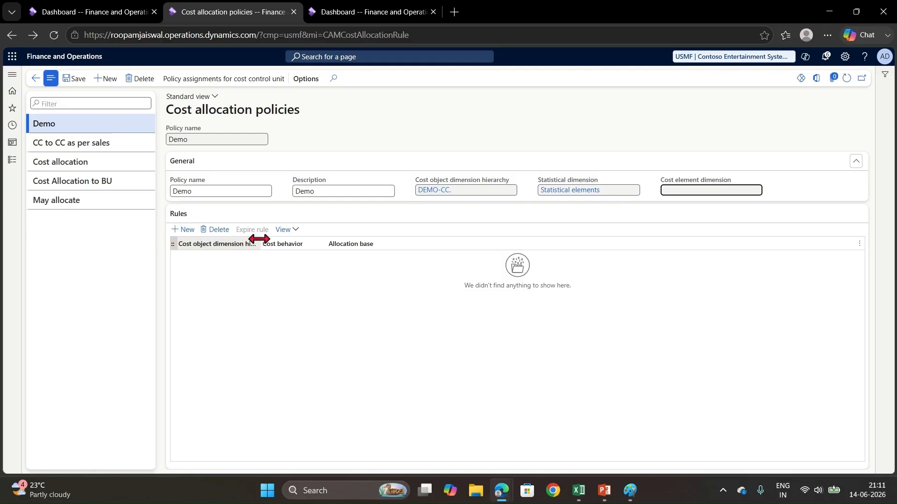
- Widen the cost object dimension hierarchy node column in the rules grid so its full heading fits
{"action": "left_click_drag", "start_coordinate": [259, 239], "coordinate": [301, 246]}
{"action": "right_click", "coordinate": [301, 244]}
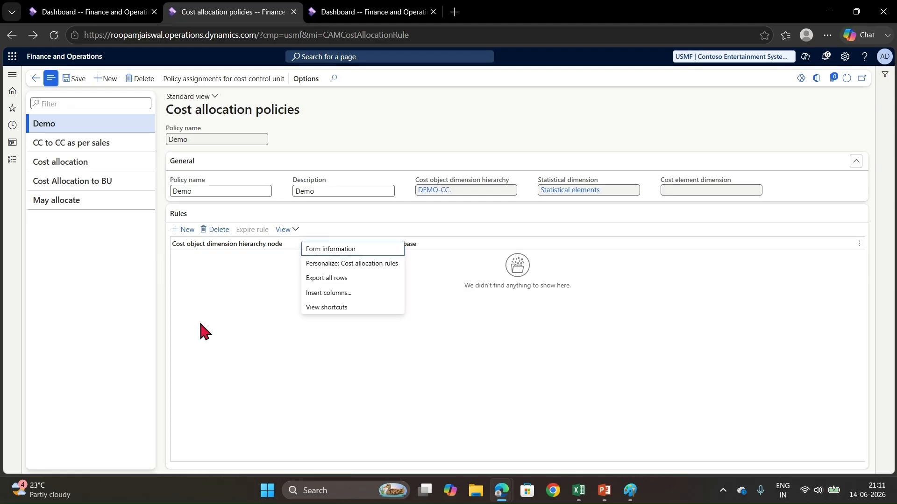
{"action": "left_click", "coordinate": [201, 324]}
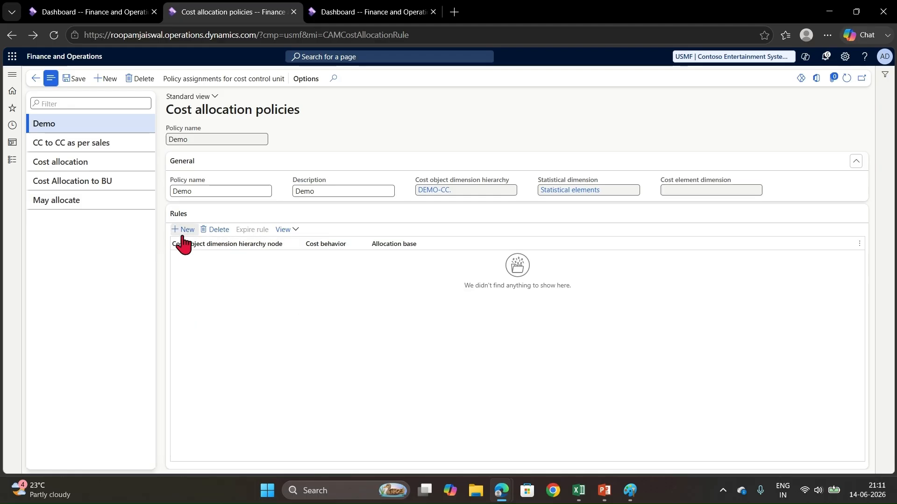
- Add a rule to the Demo policy for hierarchy node 015 under Reconst., checking the GL Posting slide for the cost center
{"action": "left_click", "coordinate": [184, 230]}
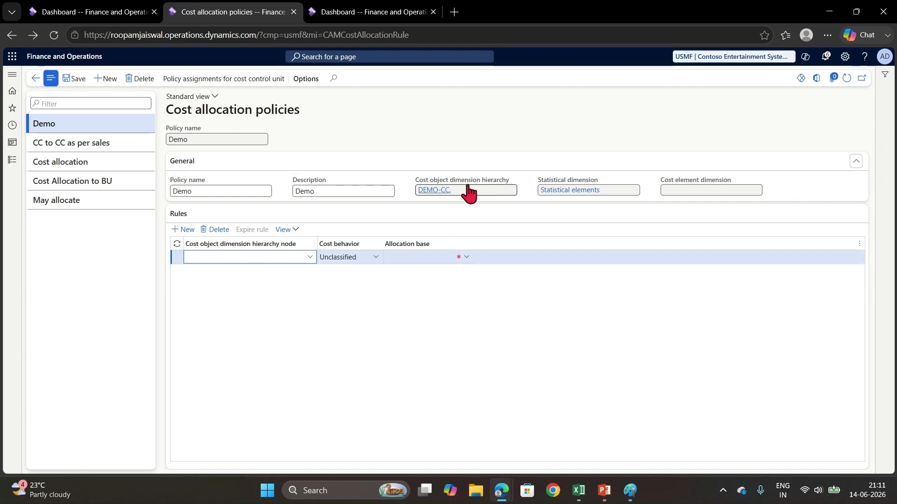
{"action": "left_click", "coordinate": [310, 257]}
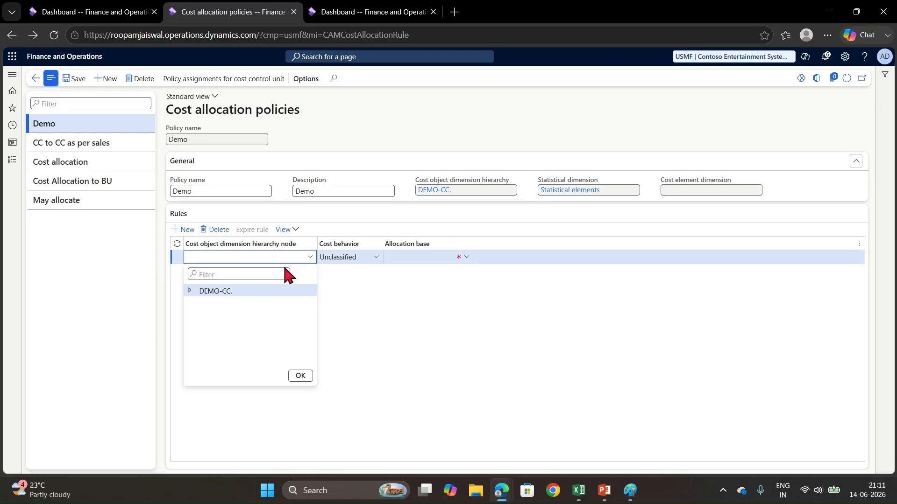
{"action": "left_click", "coordinate": [210, 276]}
{"action": "mouse_move", "coordinate": [612, 490]}
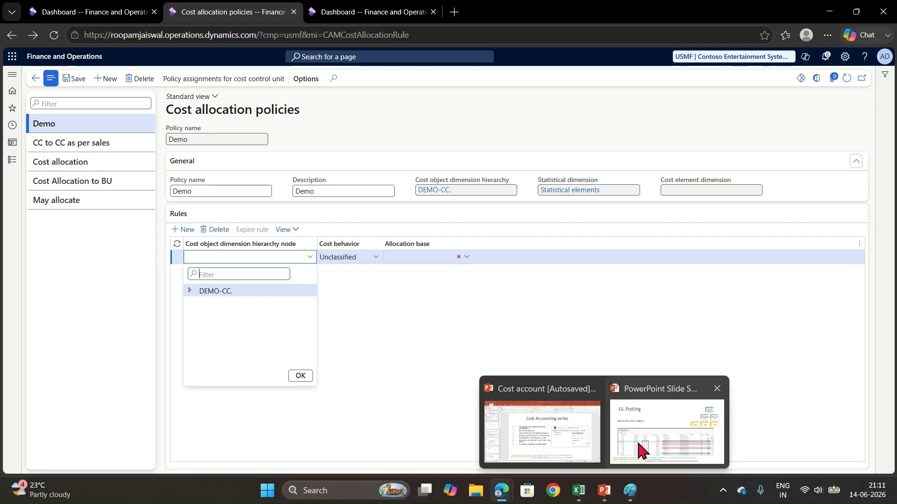
{"action": "left_click", "coordinate": [642, 451]}
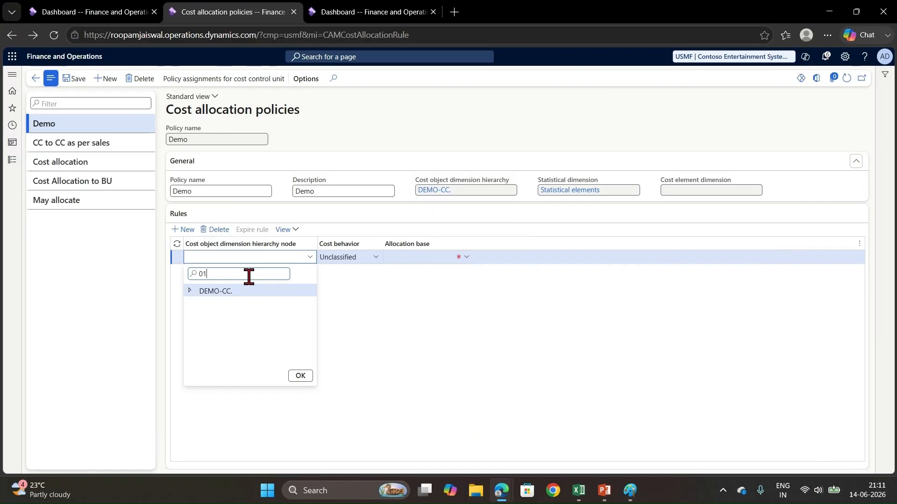
{"action": "type", "text": "5"}
{"action": "key", "text": "Return"}
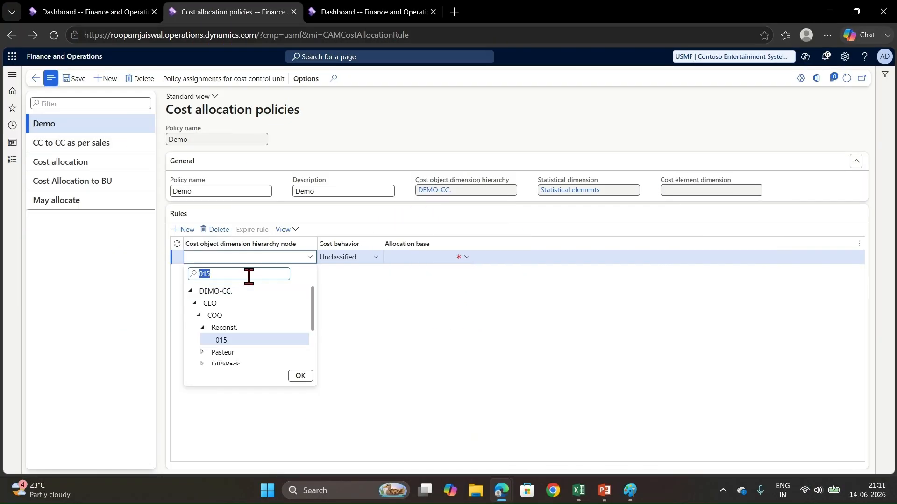
{"action": "left_click", "coordinate": [235, 338]}
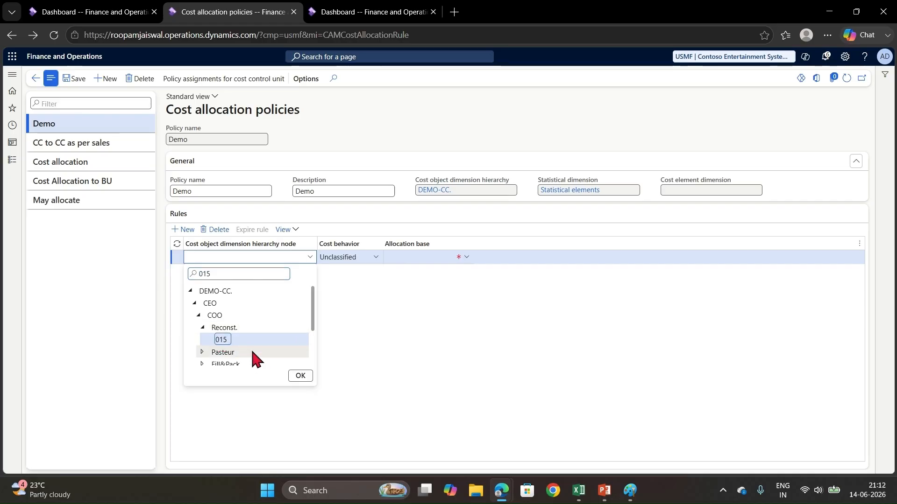
{"action": "left_click", "coordinate": [299, 375]}
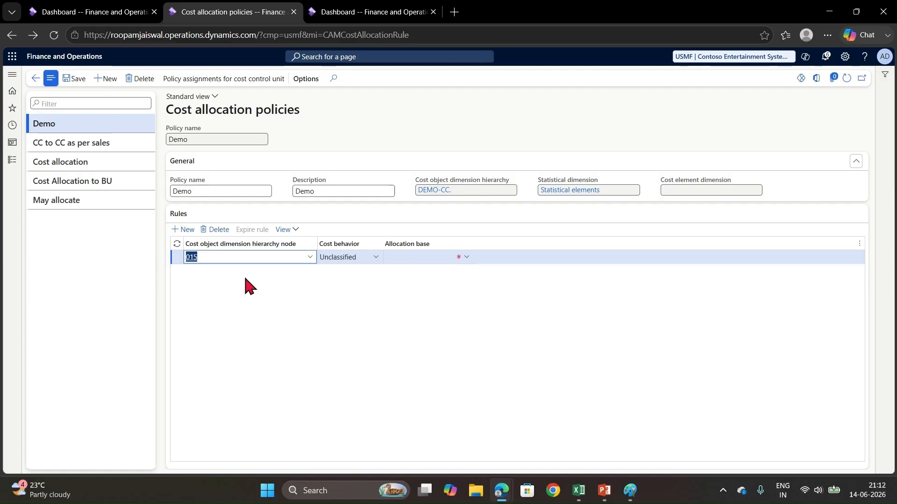
- Set the allocation base of the 015 rule to Office area and save the policy
{"action": "left_click", "coordinate": [212, 281]}
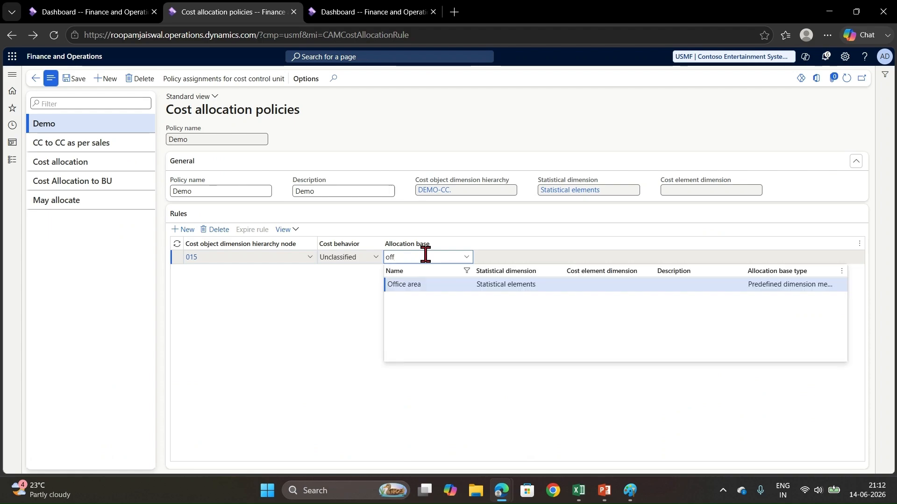
{"action": "left_click", "coordinate": [437, 286]}
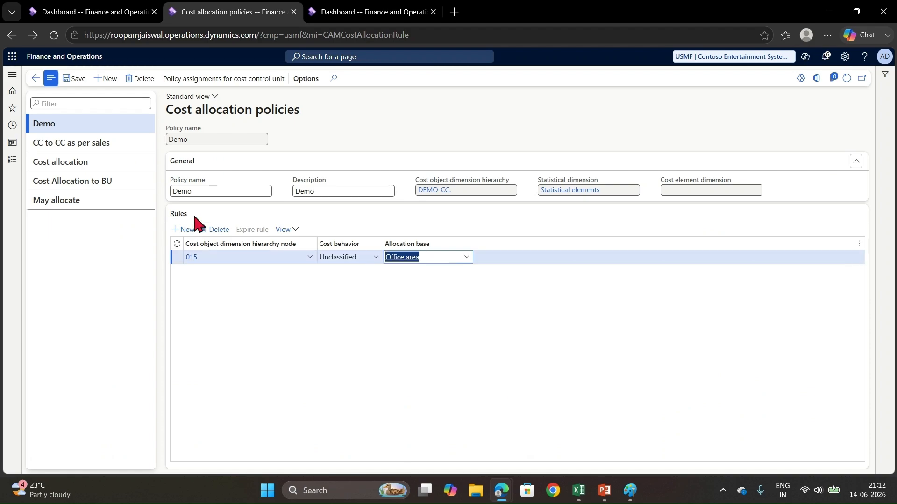
{"action": "left_click", "coordinate": [75, 79]}
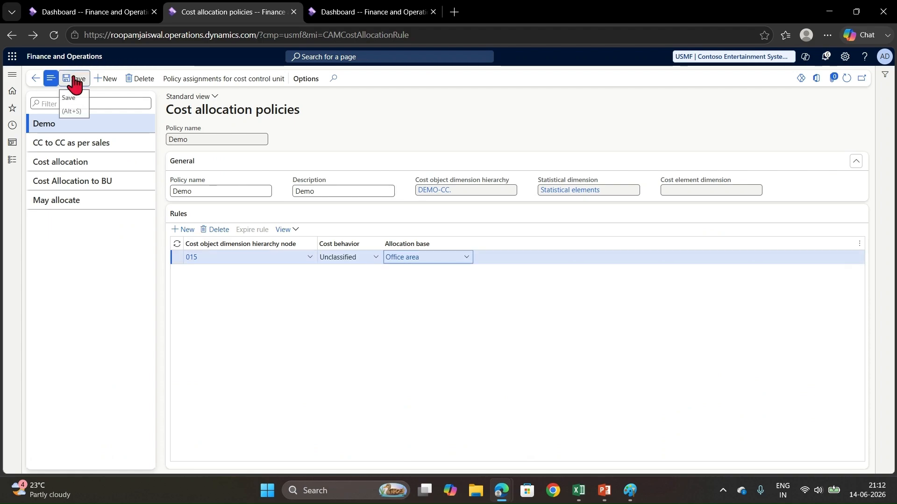
- Add a cost control unit policy assignment for the Demo policy, valid from 1/1/2026
{"action": "left_click", "coordinate": [183, 79]}
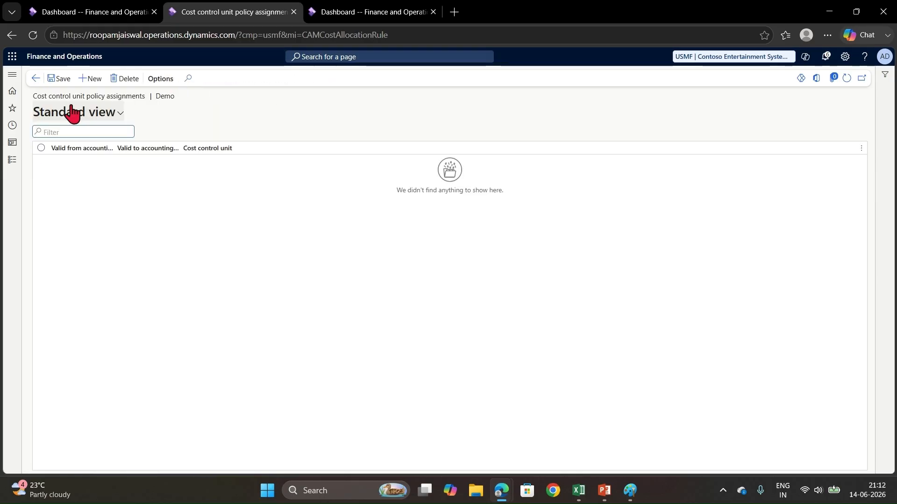
{"action": "left_click", "coordinate": [90, 78]}
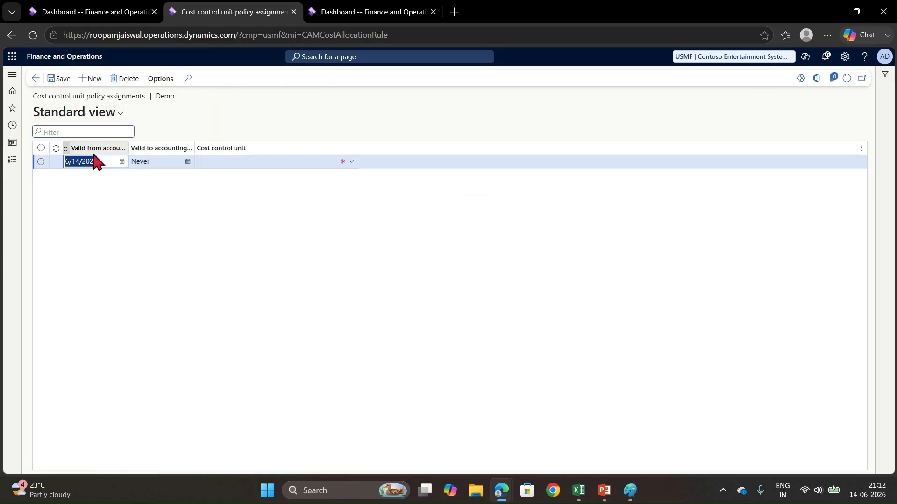
{"action": "type", "text": "1/1/2026"}
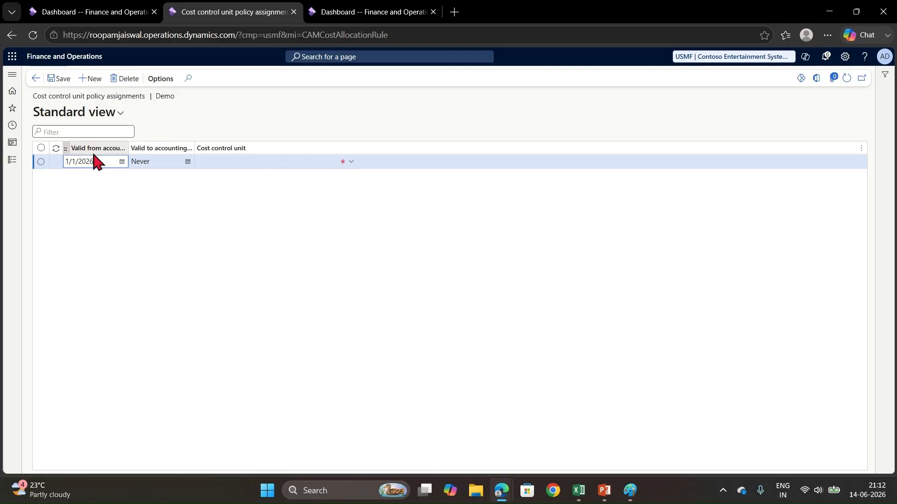
{"action": "key", "text": "Tab"}
{"action": "key", "text": "Tab"}
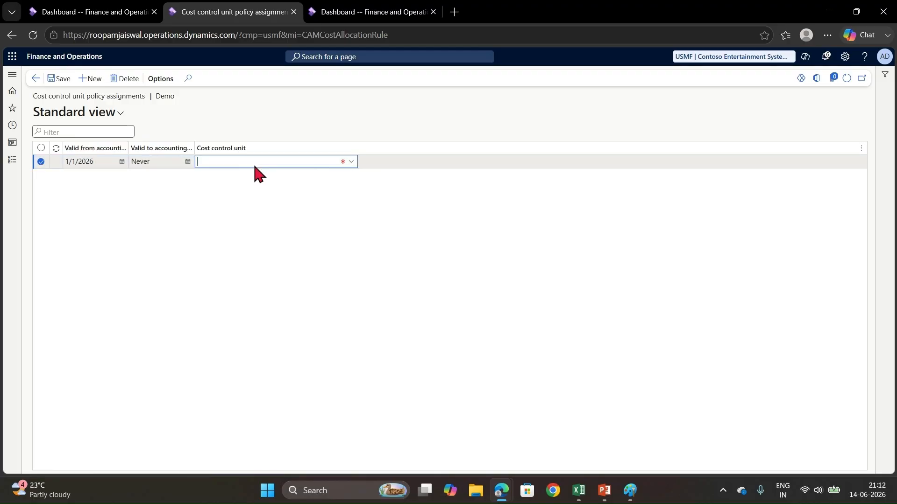
- Assign the CC cost control unit of the Demo-CC>CC ledger, save the assignment and return to the cost allocation policies
{"action": "left_click", "coordinate": [353, 166]}
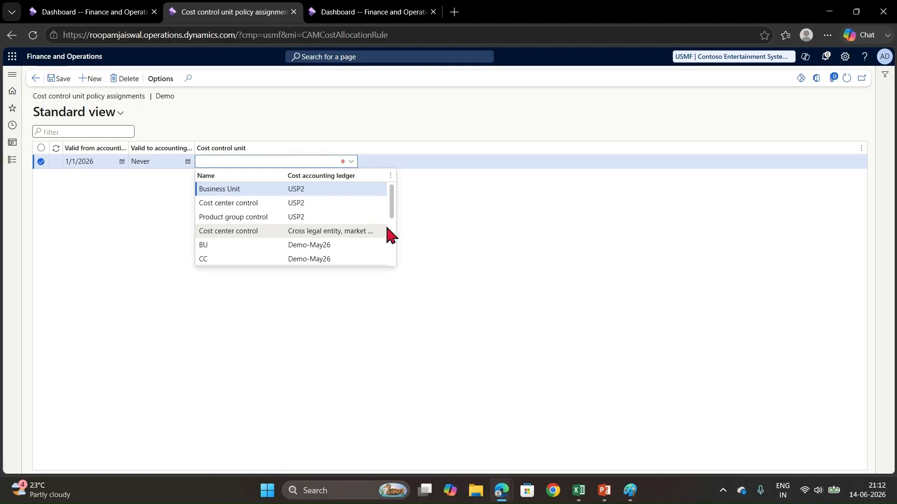
{"action": "left_click_drag", "start_coordinate": [388, 223], "coordinate": [395, 264]}
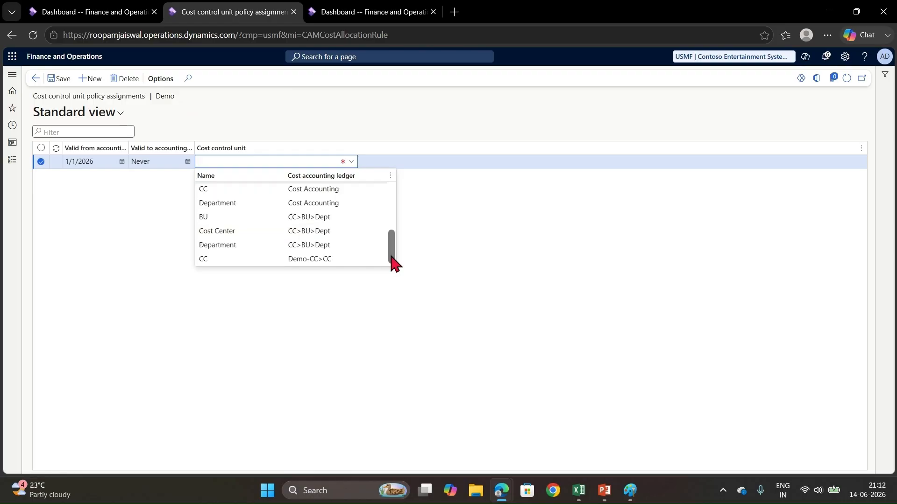
{"action": "left_click", "coordinate": [348, 258]}
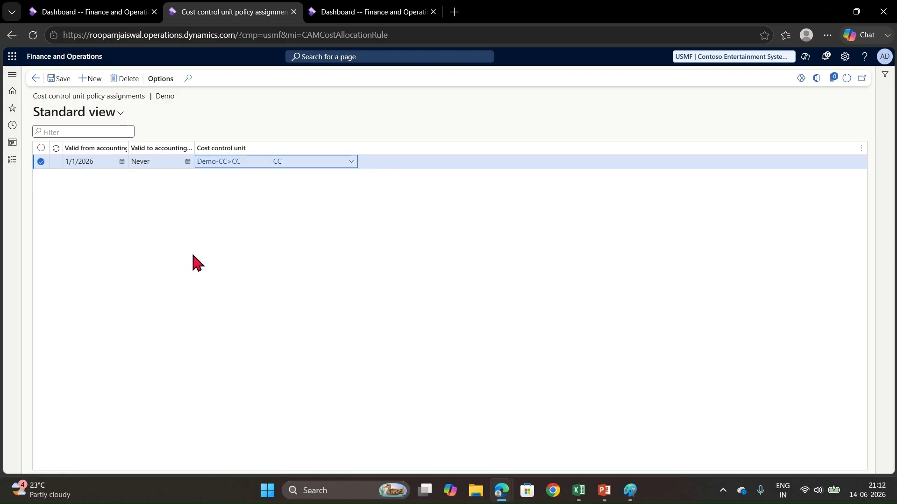
{"action": "left_click", "coordinate": [60, 79]}
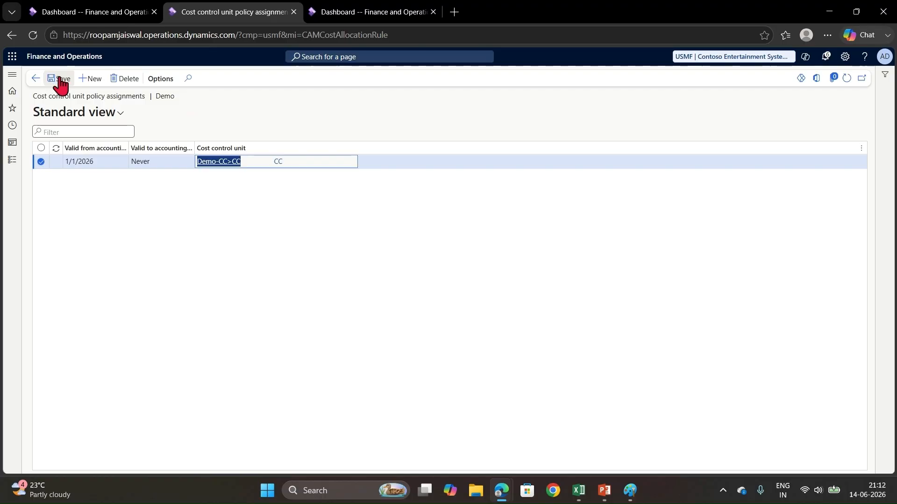
{"action": "left_click", "coordinate": [35, 78]}
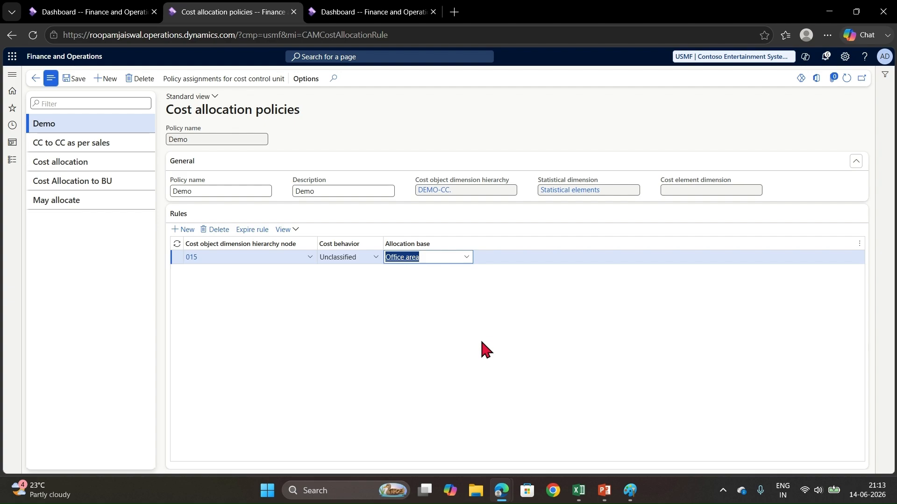
- Switch to the sm313-Imported statistical measures workbook in Excel and highlight cell J10 in the row for 015 yellow
{"action": "mouse_move", "coordinate": [578, 491]}
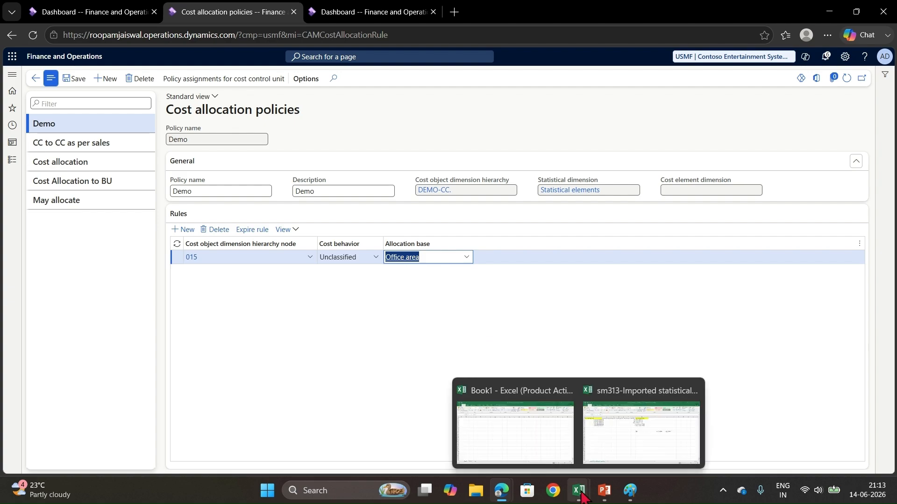
{"action": "left_click", "coordinate": [617, 435]}
{"action": "left_click", "coordinate": [556, 317]}
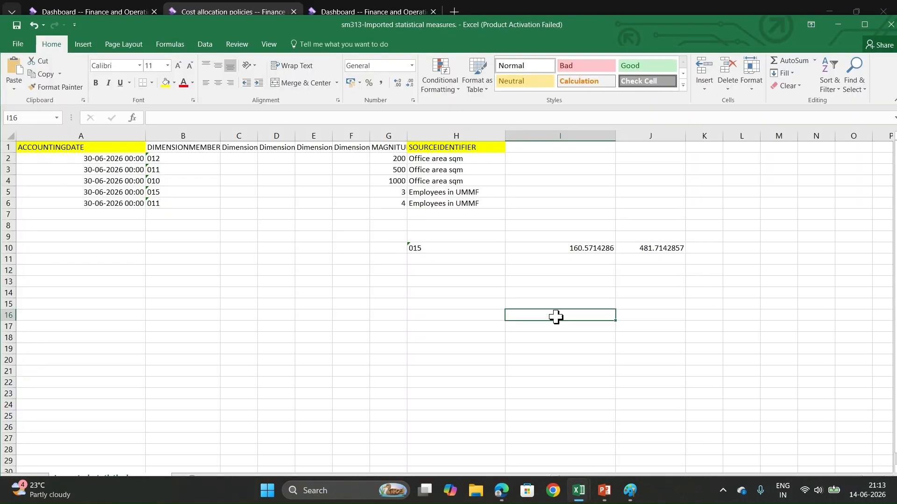
{"action": "left_click", "coordinate": [437, 249]}
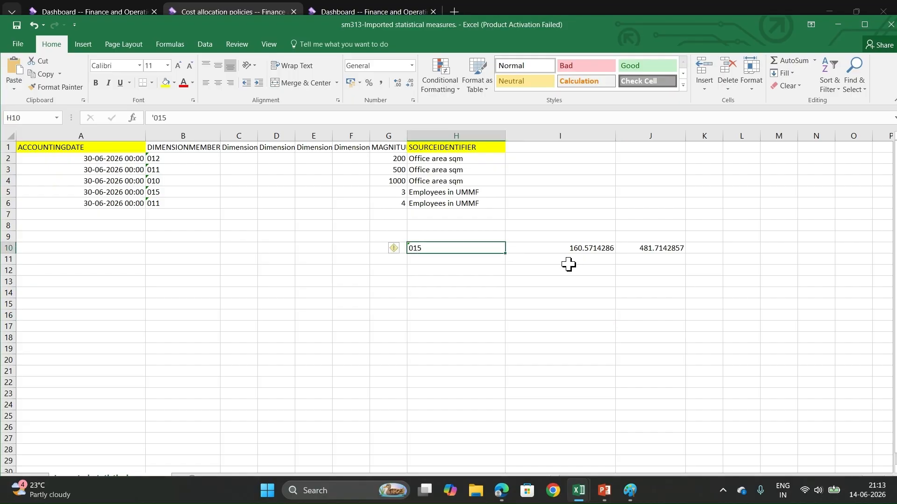
{"action": "key", "text": "Right"}
{"action": "key", "text": "Right"}
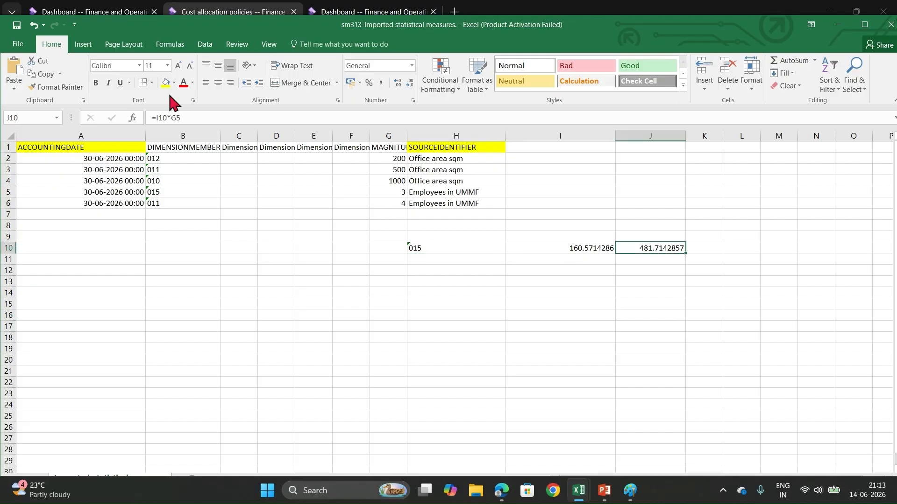
{"action": "left_click", "coordinate": [166, 83]}
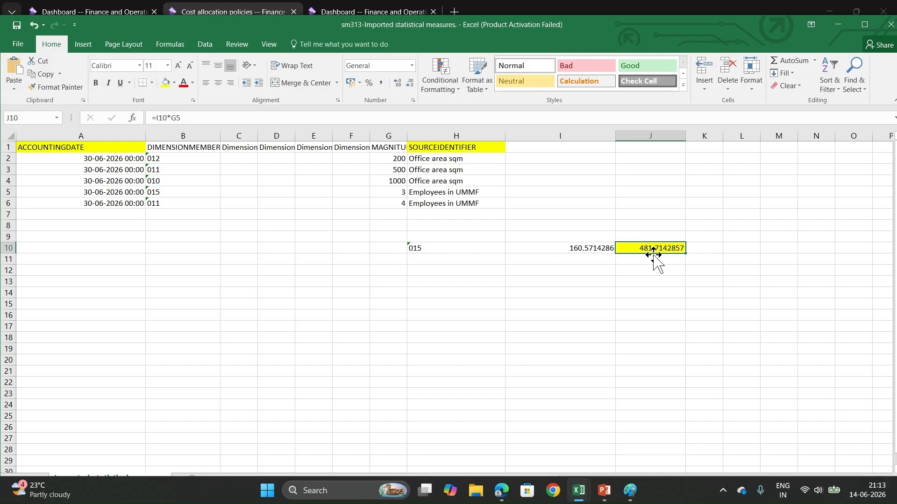
- Copy the cost center codes 012, 011 and 010 from cells B2:B4 into H12:H14
{"action": "left_click", "coordinate": [588, 248]}
{"action": "left_click", "coordinate": [458, 271]}
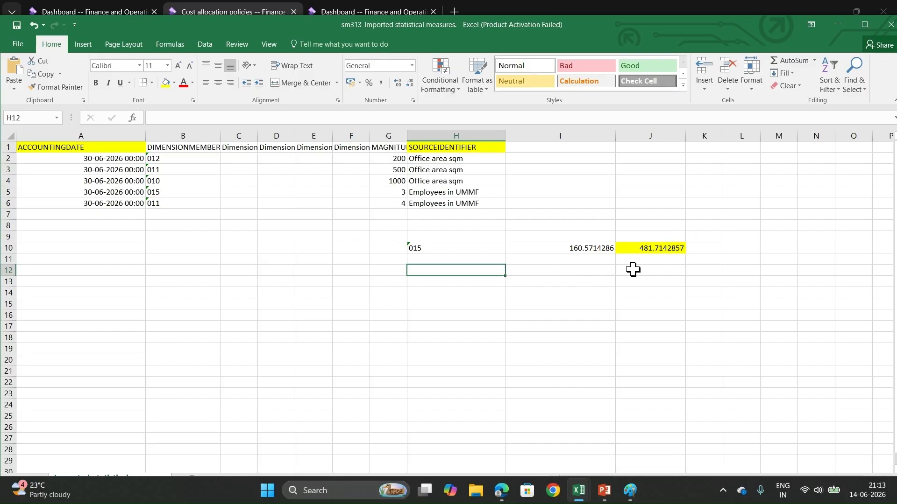
{"action": "left_click", "coordinate": [644, 251]}
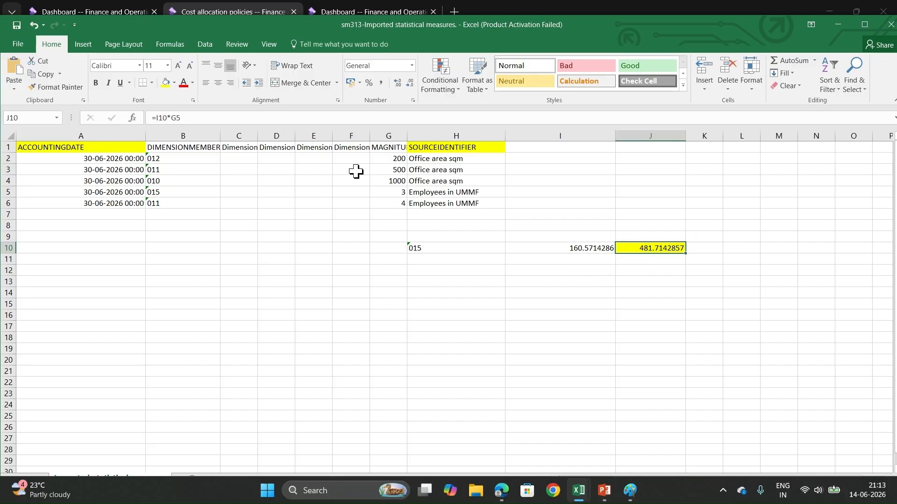
{"action": "left_click_drag", "start_coordinate": [170, 161], "coordinate": [169, 181]}
{"action": "key", "text": "ctrl+c"}
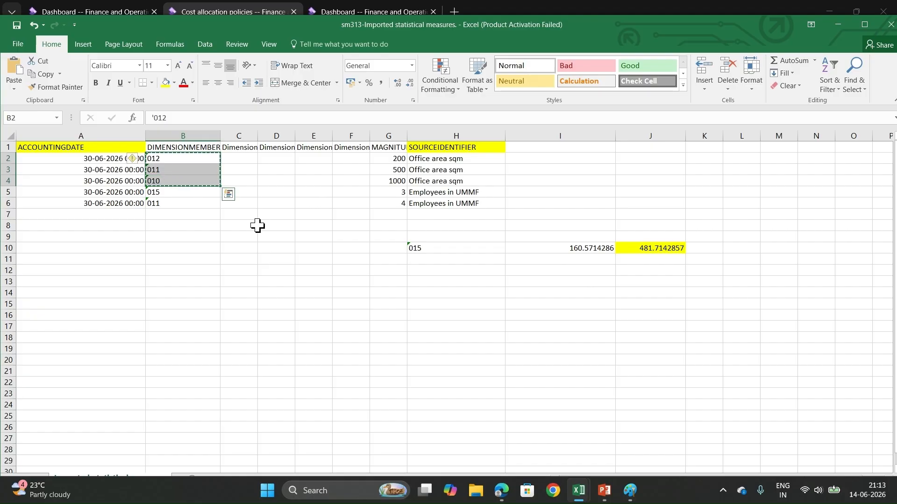
{"action": "left_click", "coordinate": [486, 273]}
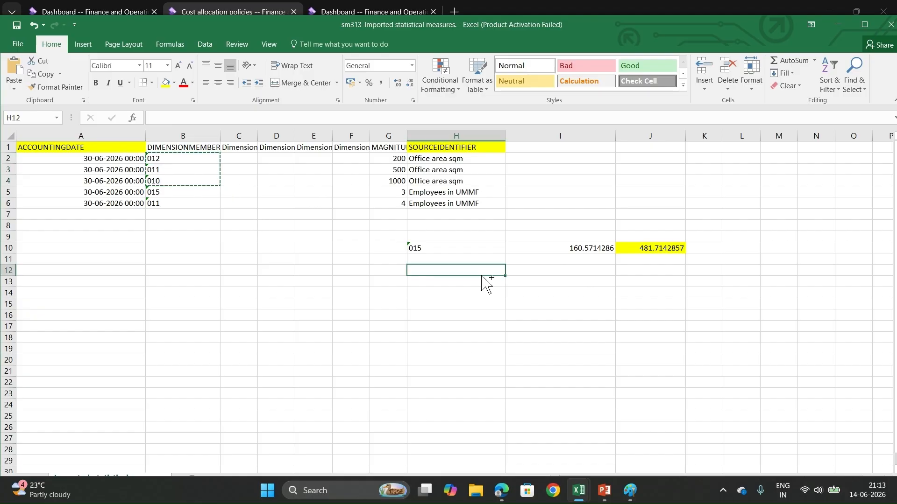
{"action": "key", "text": "ctrl+v"}
{"action": "left_click", "coordinate": [542, 272]}
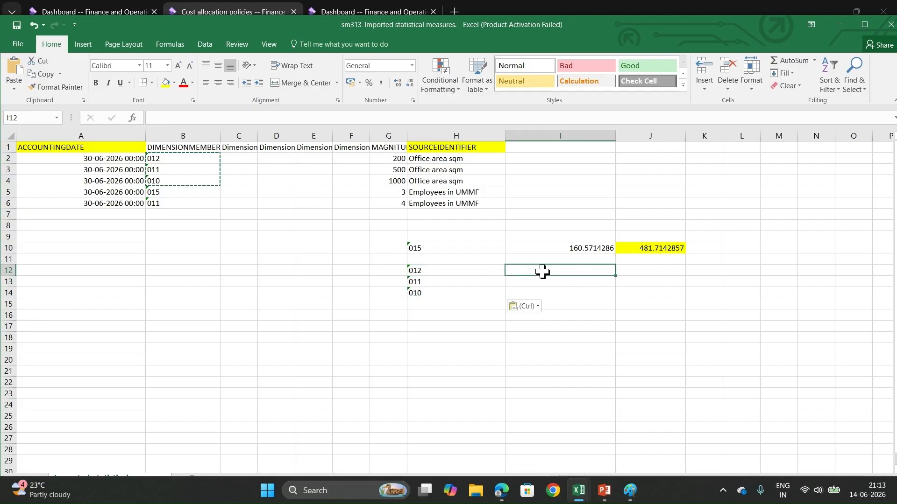
- Enter 600120 in cell K10, beside the highlighted amount in the 015 row
{"action": "left_click", "coordinate": [649, 247]}
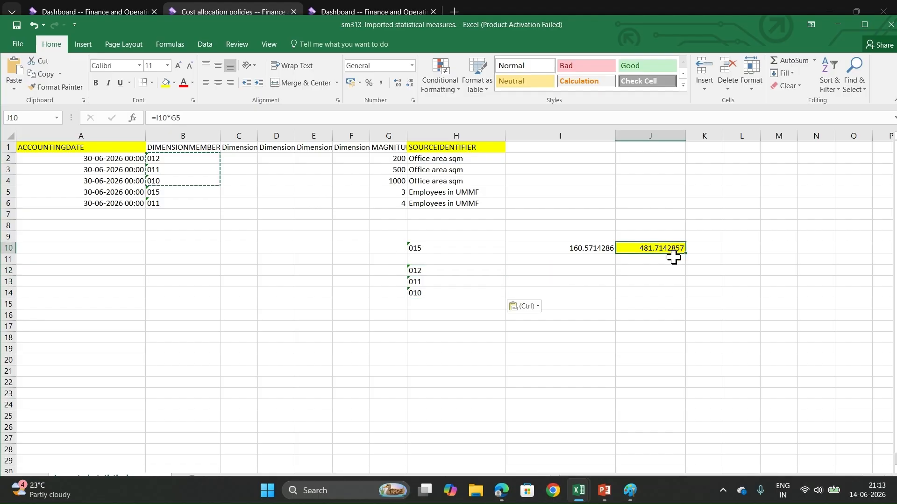
{"action": "left_click", "coordinate": [700, 245]}
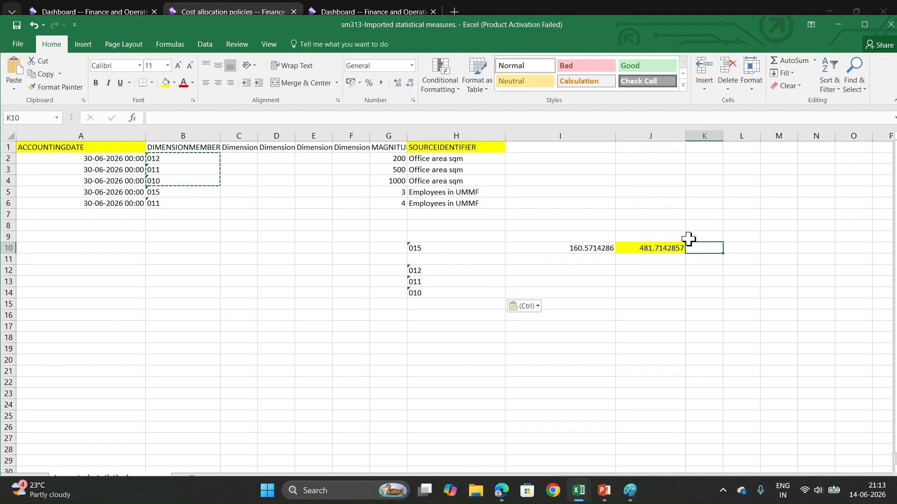
{"action": "left_click", "coordinate": [705, 202]}
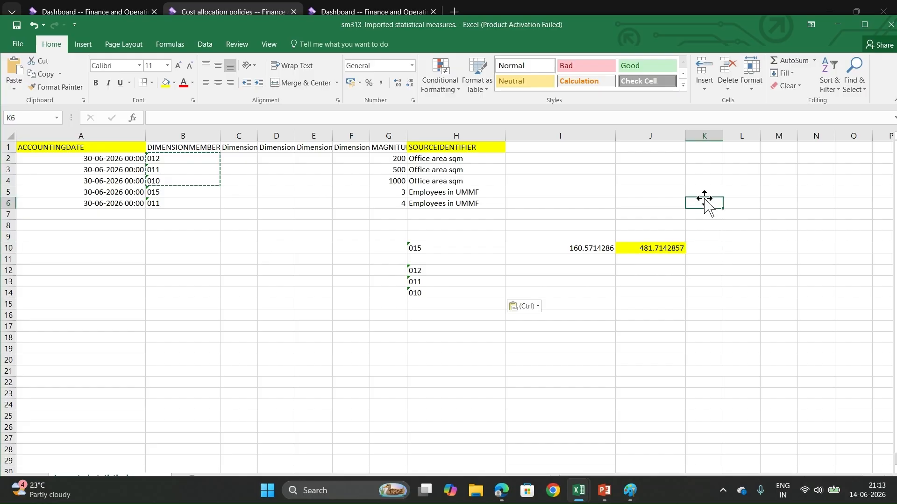
{"action": "left_click", "coordinate": [666, 248]}
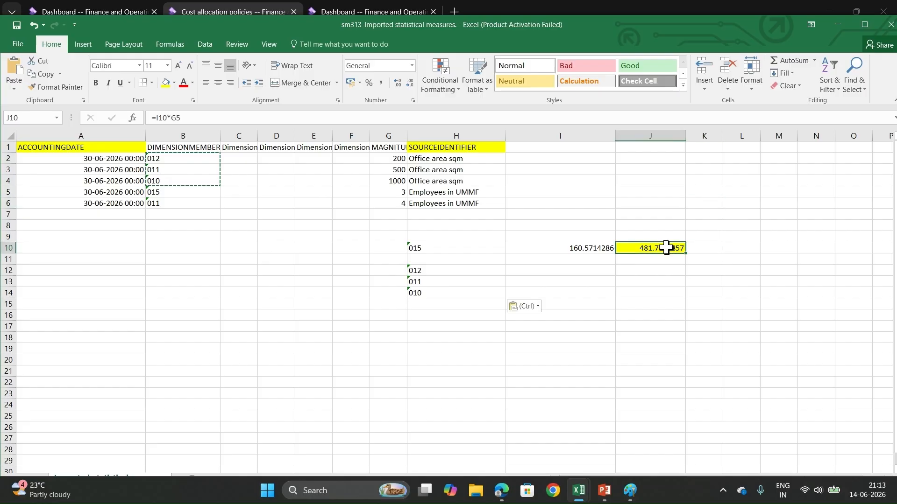
{"action": "left_click", "coordinate": [698, 249]}
{"action": "type", "text": "600120"}
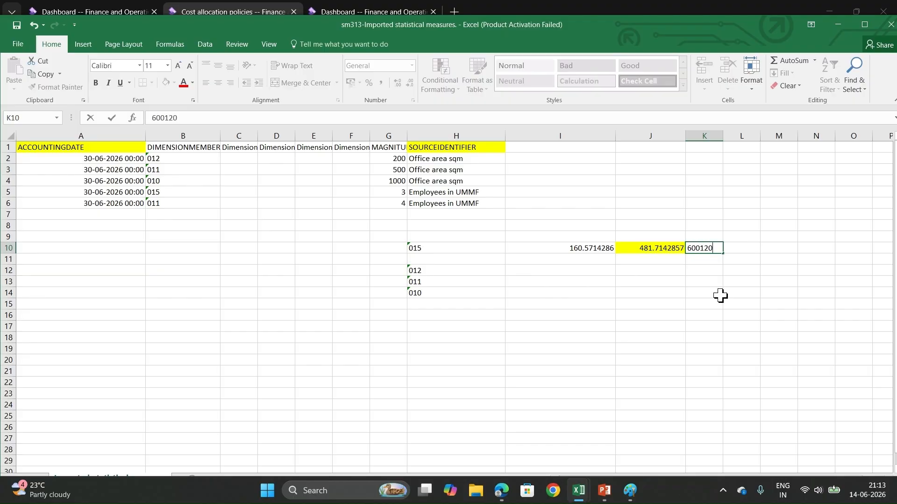
{"action": "key", "text": "alt+Tab"}
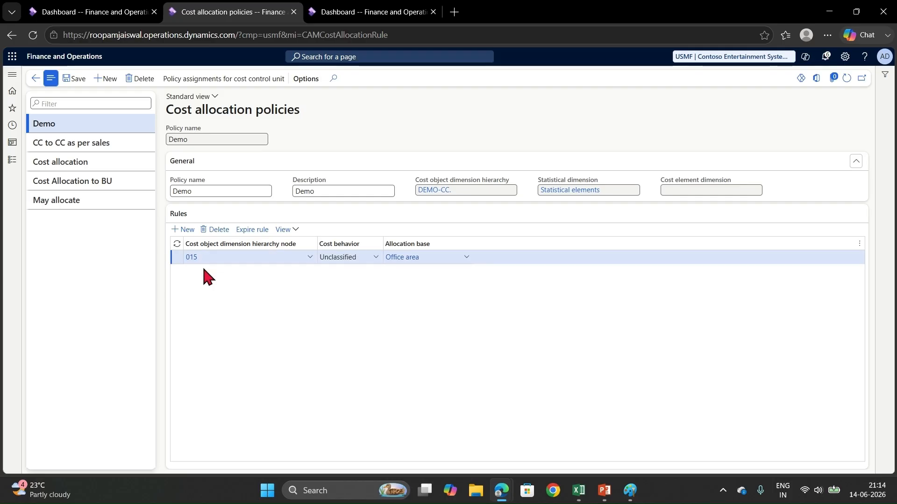
{"action": "key", "text": "alt+Tab"}
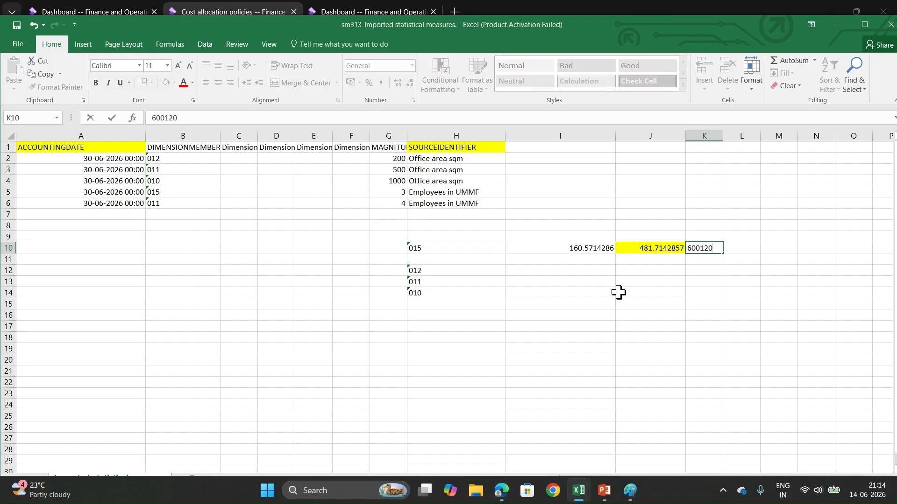
{"action": "left_click", "coordinate": [466, 249]}
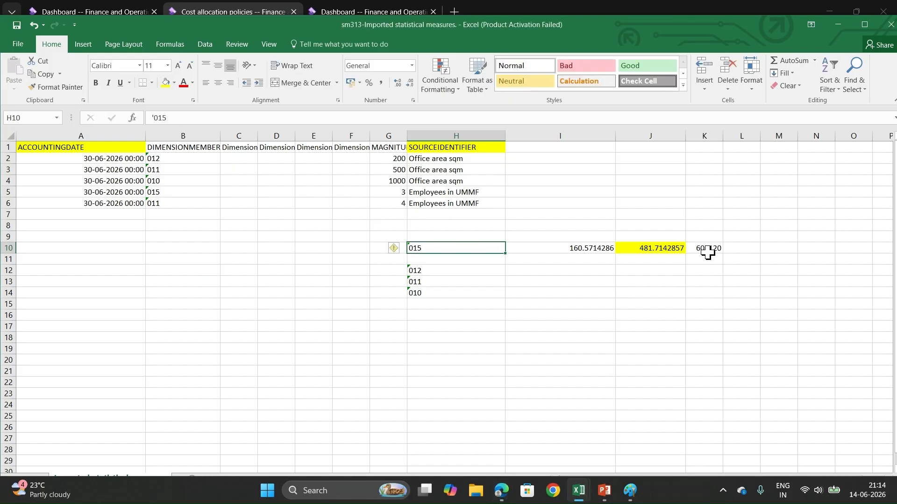
{"action": "left_click", "coordinate": [704, 250]}
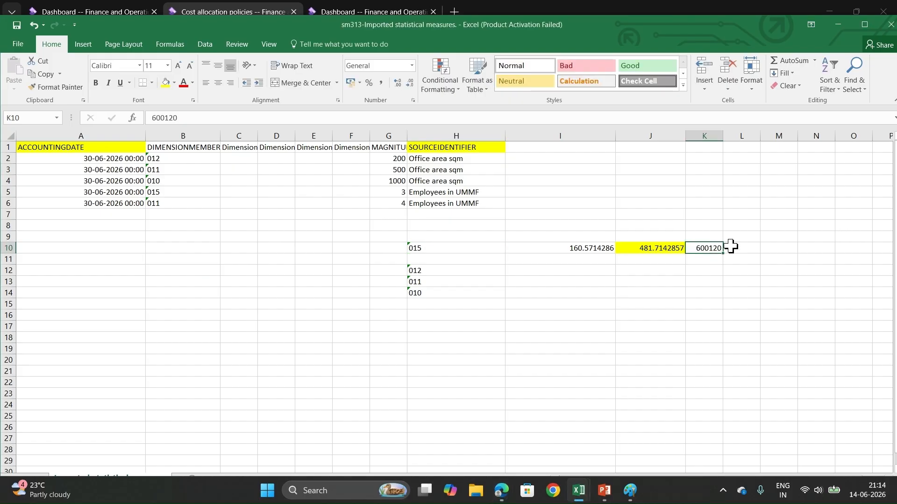
- Enter 9000 in cell L10 of the 015 row
{"action": "left_click", "coordinate": [739, 248]}
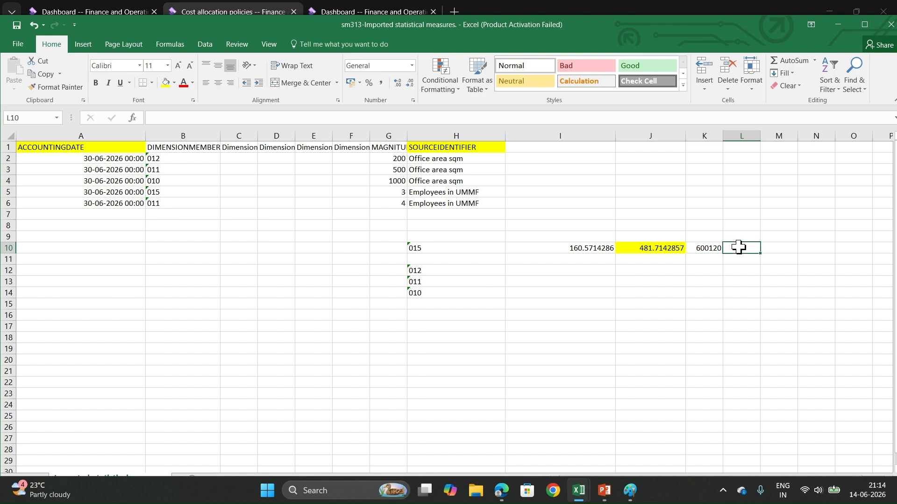
{"action": "type", "text": "9000"}
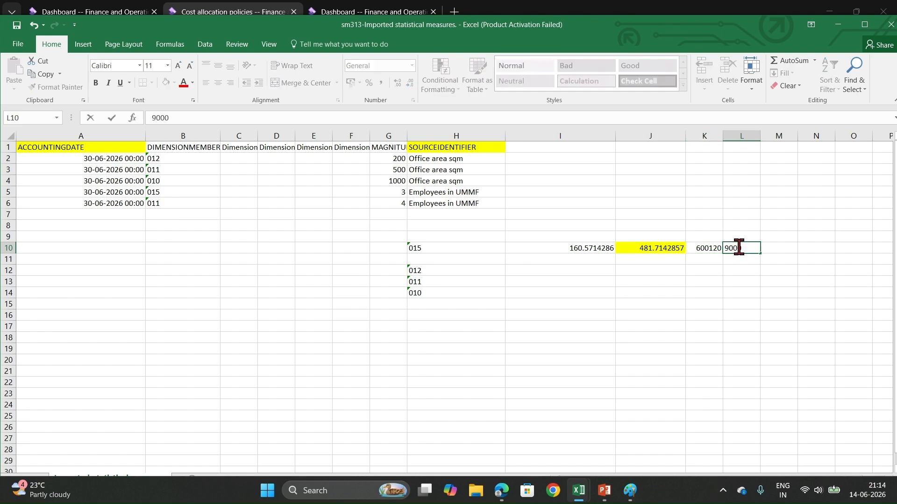
{"action": "left_click", "coordinate": [769, 248]}
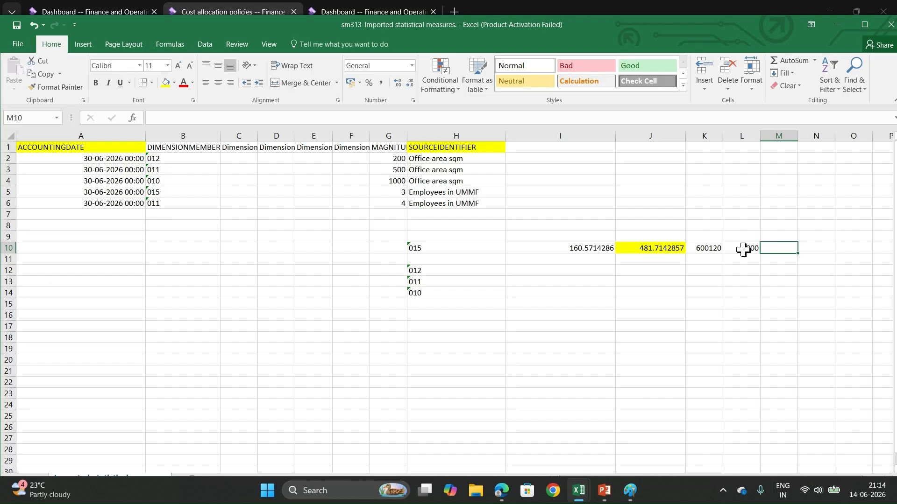
{"action": "left_click_drag", "start_coordinate": [708, 248], "coordinate": [806, 247]}
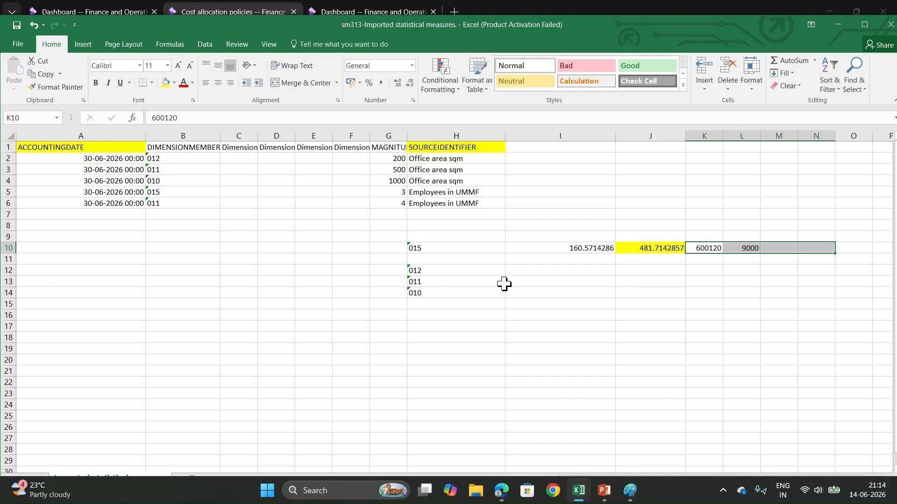
- Compare the Demo policy's 015 rule with the source and recipient cost centers listed in the workbook
{"action": "left_click", "coordinate": [429, 270]}
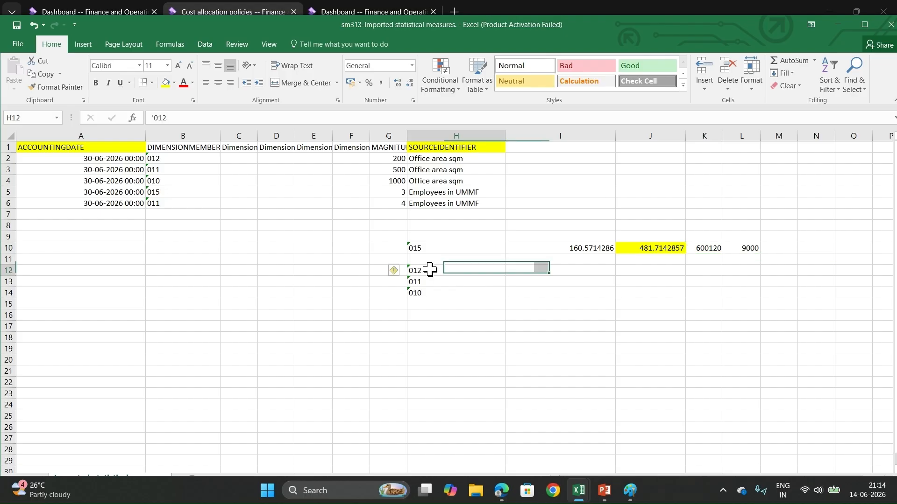
{"action": "left_click", "coordinate": [424, 295]}
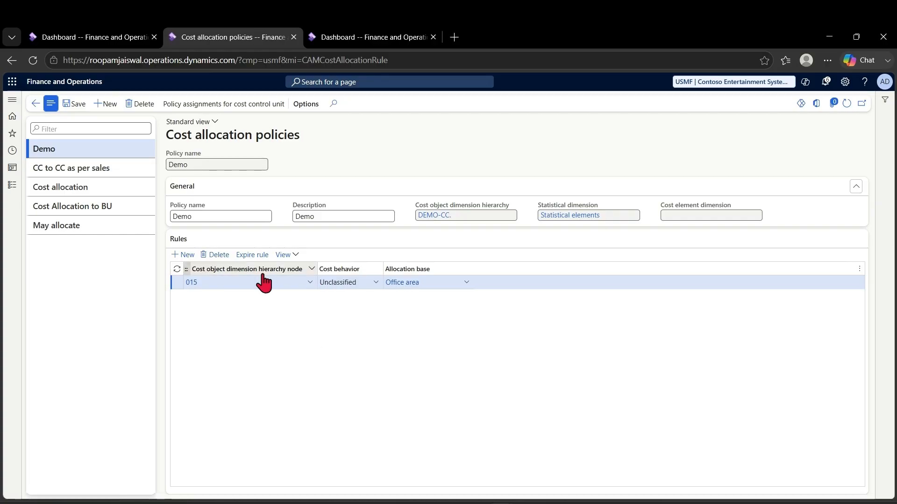
{"action": "key", "text": "alt+Tab"}
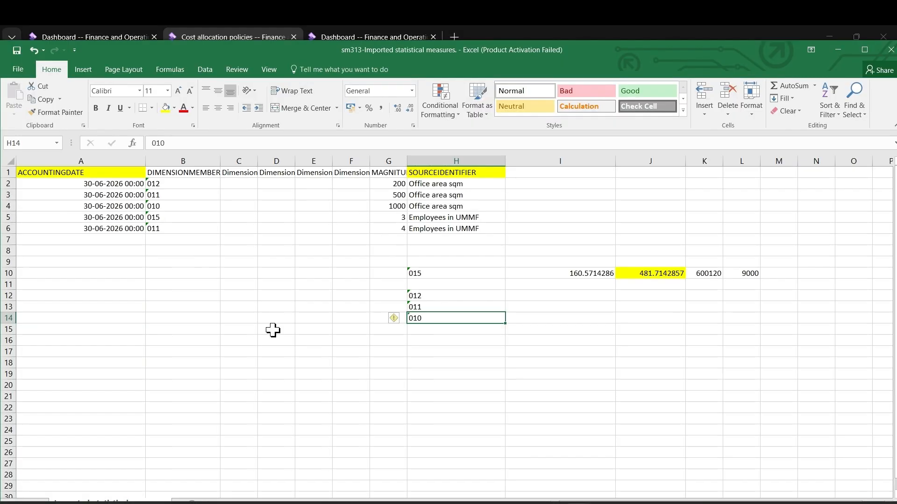
{"action": "left_click", "coordinate": [436, 275]}
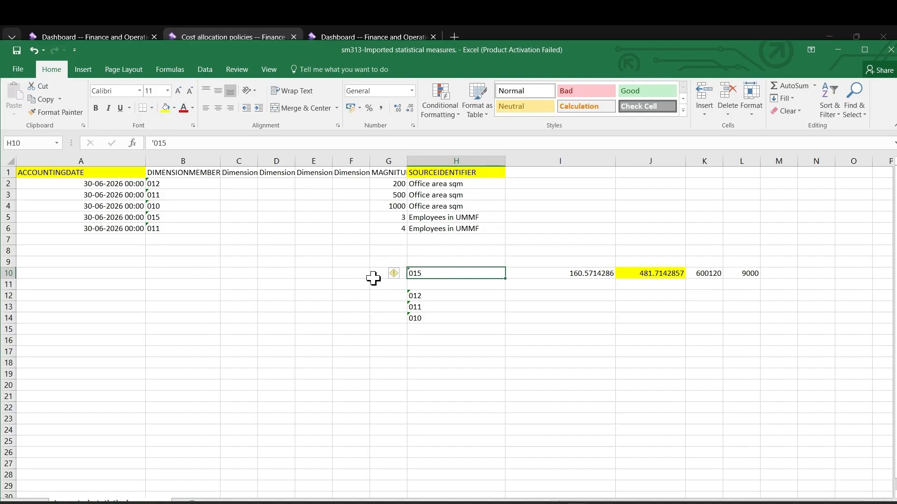
- Switch to Finance and Operations and open the actual versions of the Demo-CC>CC cost accounting ledger
{"action": "key", "text": "alt+Tab"}
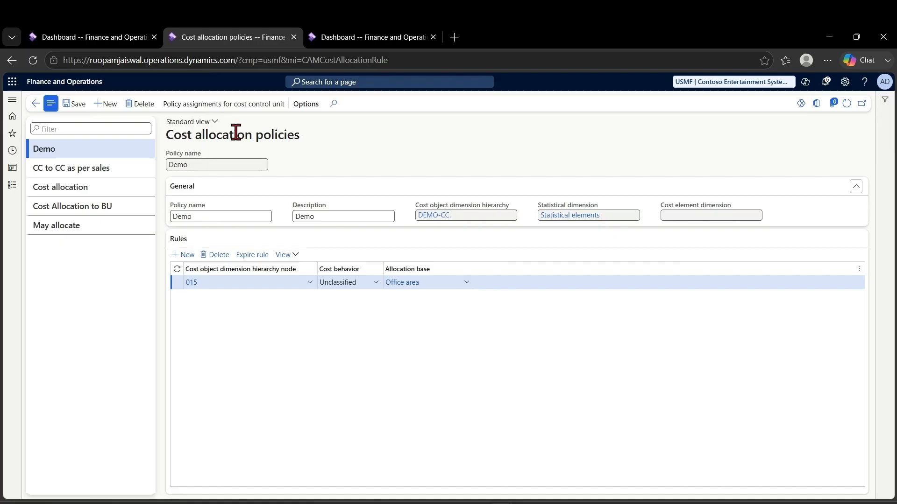
{"action": "left_click", "coordinate": [112, 45]}
{"action": "left_click", "coordinate": [12, 185]}
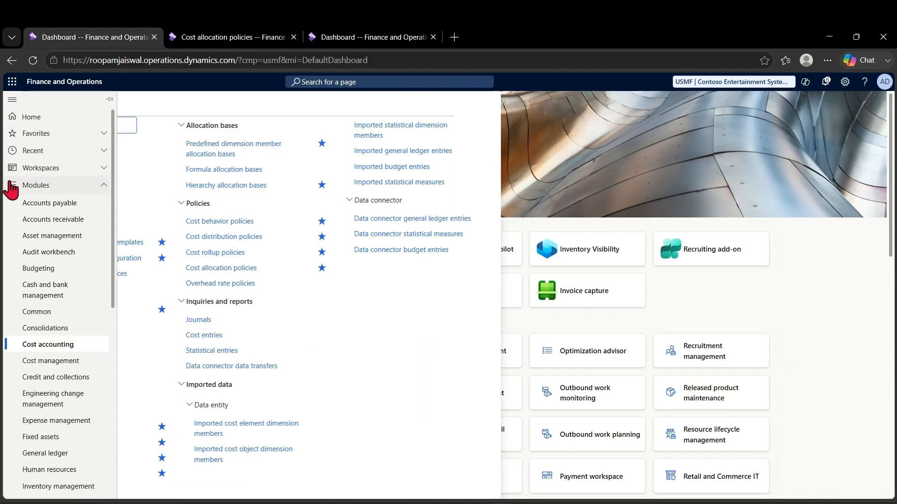
{"action": "left_click", "coordinate": [189, 318]}
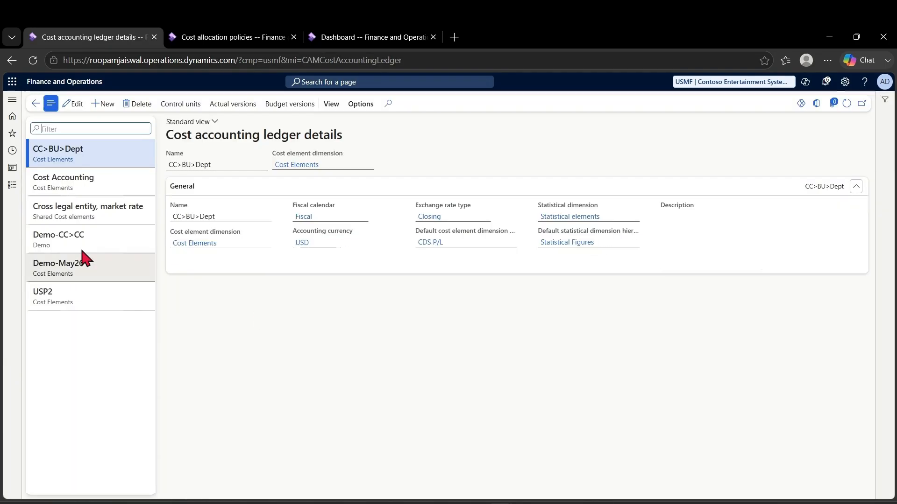
{"action": "left_click", "coordinate": [99, 242]}
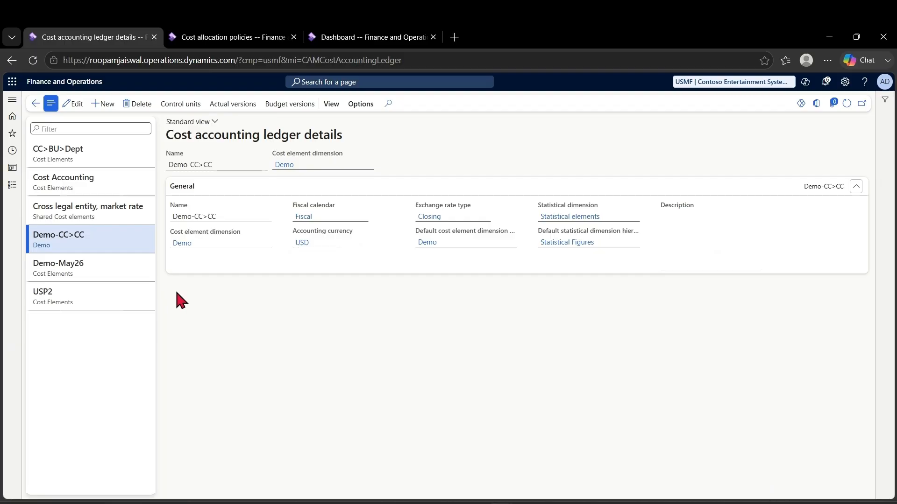
{"action": "left_click", "coordinate": [230, 103]}
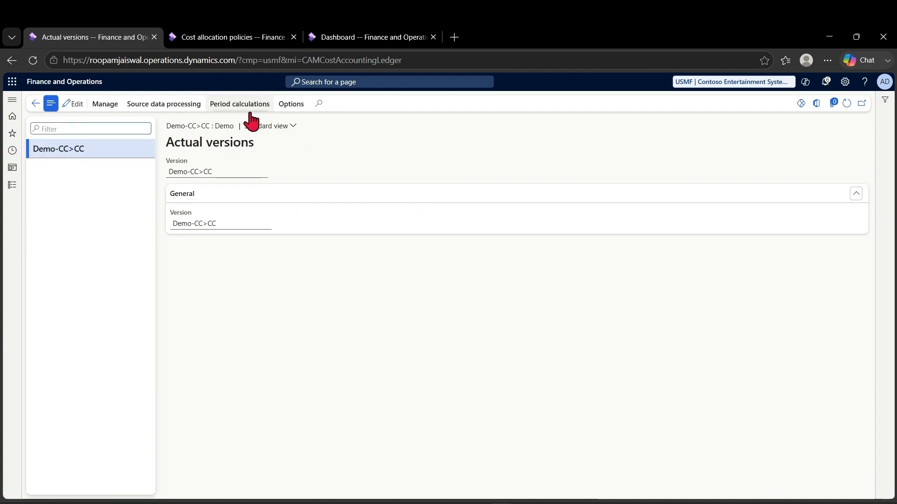
- Run the overhead calculation for the Demo-CC>CC version with fiscal calendar period Fiscal 2026, Period 6
{"action": "left_click", "coordinate": [241, 106]}
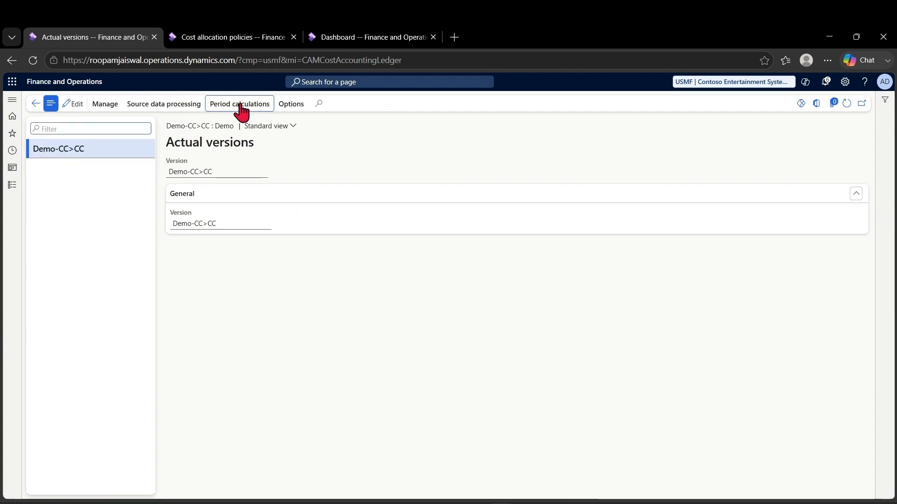
{"action": "left_click", "coordinate": [61, 132]}
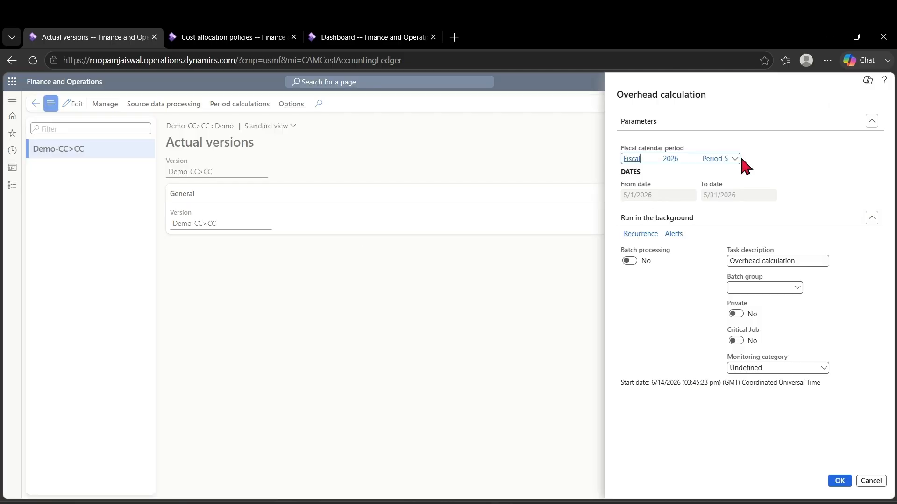
{"action": "left_click", "coordinate": [735, 159]}
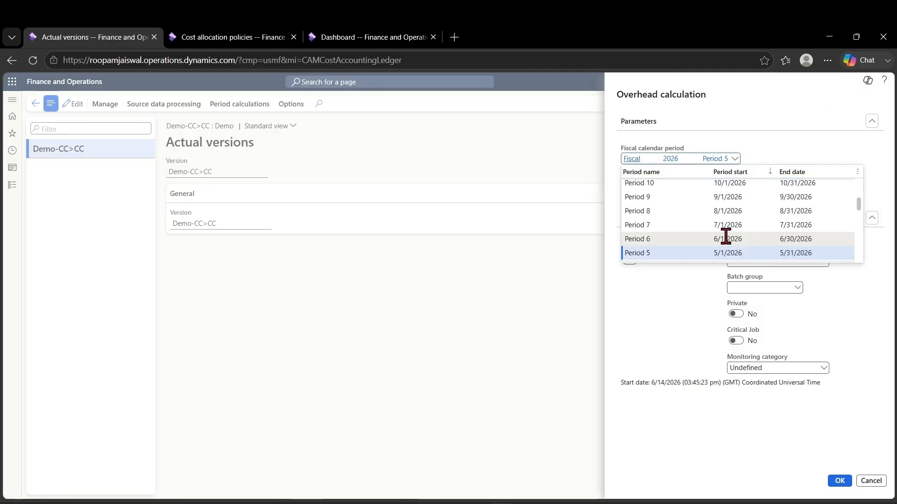
{"action": "left_click", "coordinate": [725, 238]}
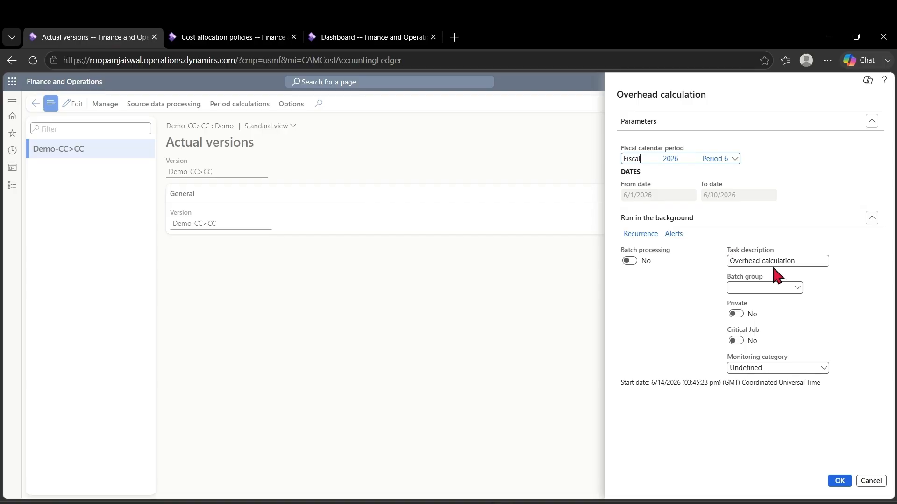
{"action": "left_click", "coordinate": [840, 481]}
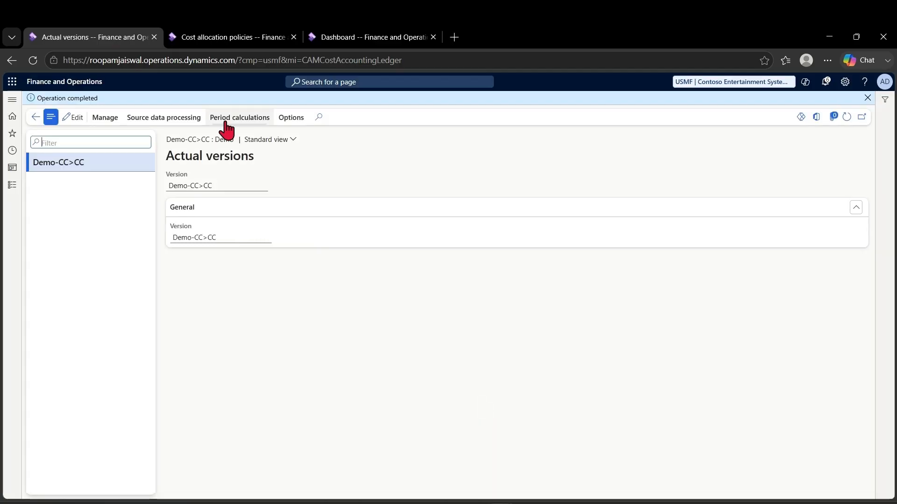
- Open the last calculation journals of the Demo-CC>CC version and select the cost allocation journal
{"action": "left_click", "coordinate": [226, 122]}
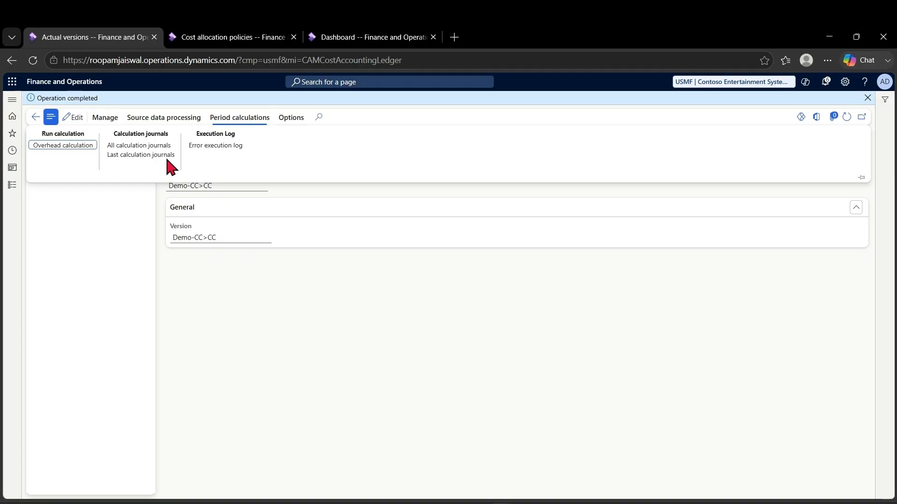
{"action": "left_click", "coordinate": [140, 157]}
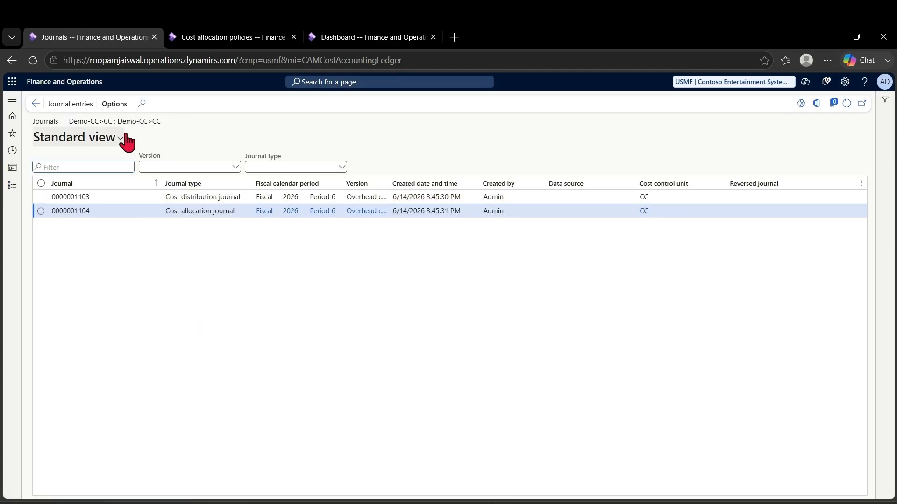
{"action": "left_click", "coordinate": [146, 198]}
{"action": "left_click", "coordinate": [146, 212]}
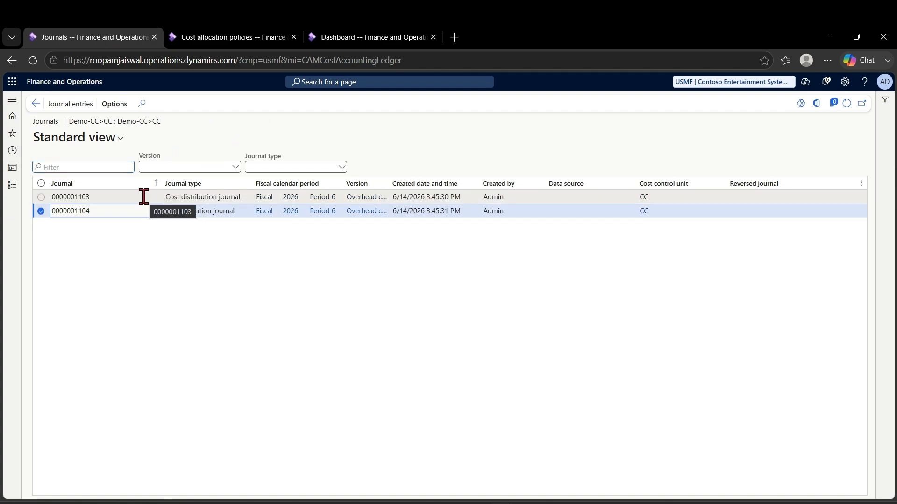
- View the cost entries behind the cost distribution journal's 600120 Freight line and check them against the 015 calculation in the workbook
{"action": "left_click", "coordinate": [144, 197]}
{"action": "left_click", "coordinate": [99, 129]}
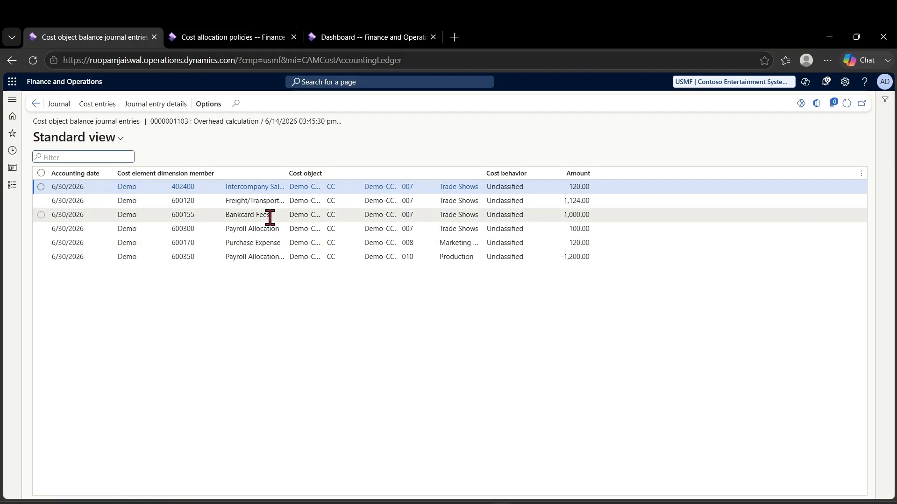
{"action": "left_click", "coordinate": [209, 204]}
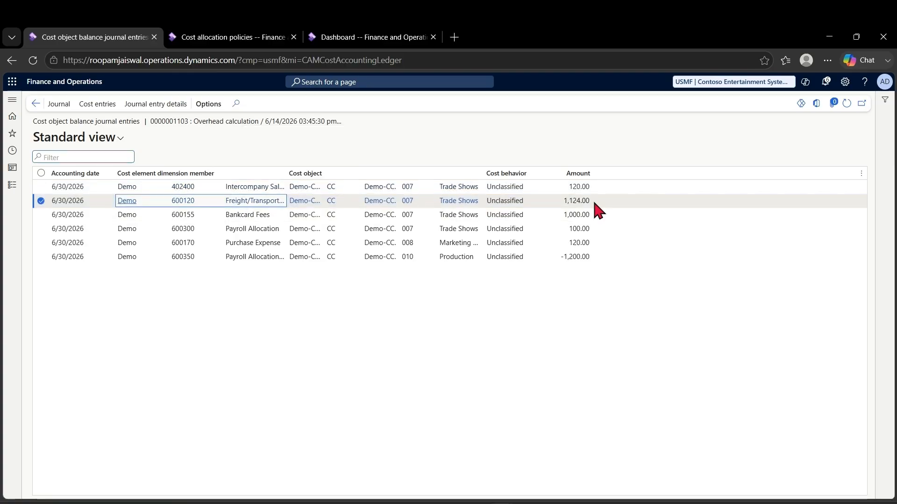
{"action": "left_click", "coordinate": [107, 104]}
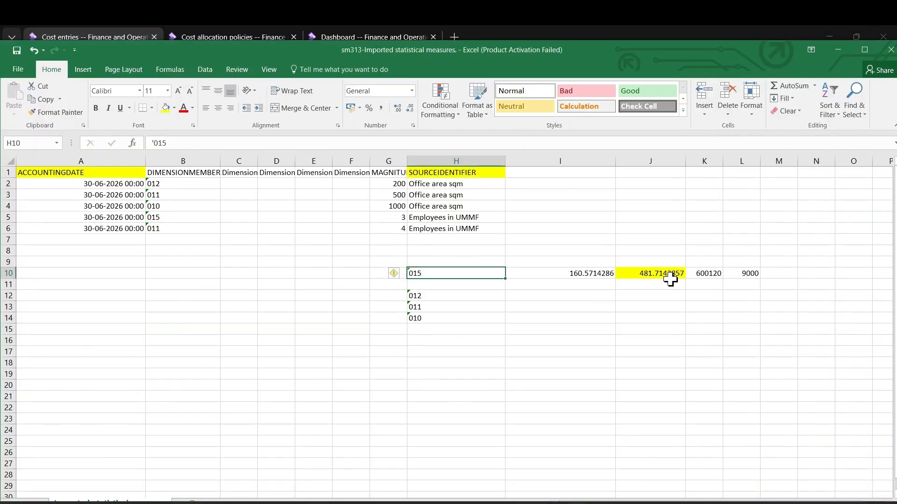
{"action": "left_click", "coordinate": [659, 274]}
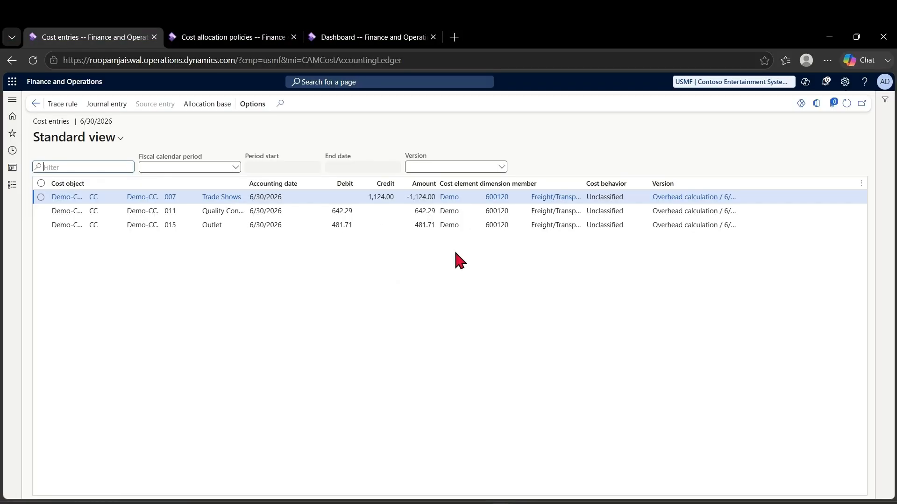
- Return to the cost distribution journal's entries and look up the source cost center 015 in the workbook
{"action": "left_click", "coordinate": [35, 105]}
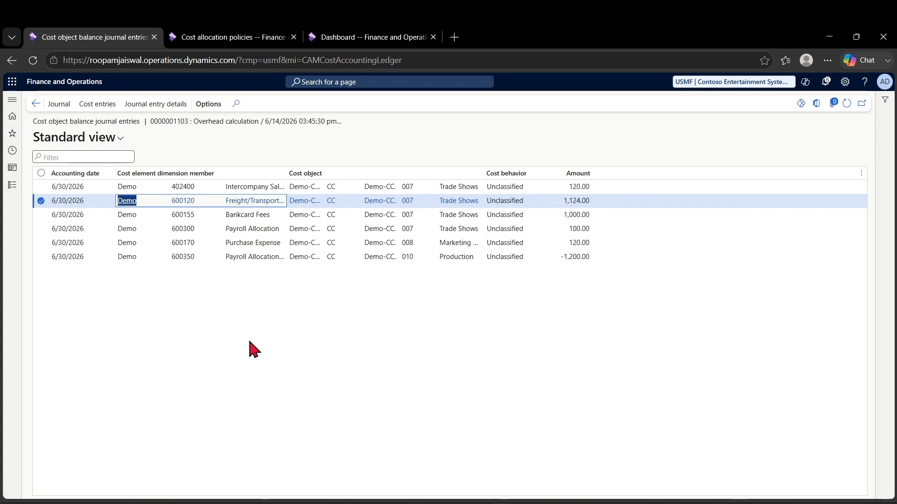
{"action": "key", "text": "alt+Tab"}
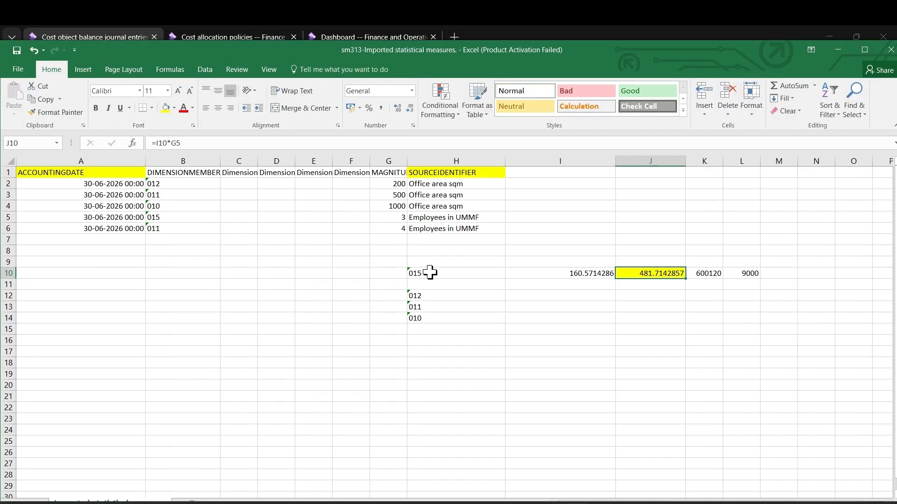
{"action": "left_click", "coordinate": [430, 273]}
{"action": "key", "text": "alt+Tab"}
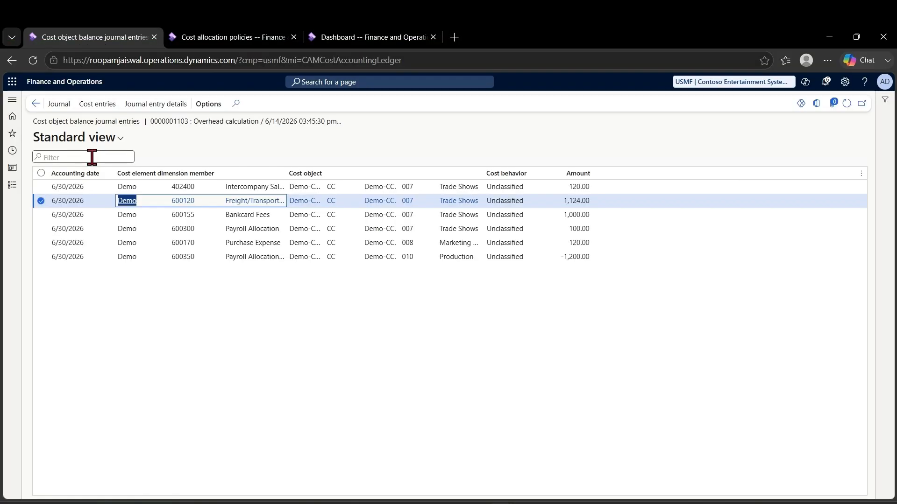
- Open the cost allocation journal's entries and examine the credited 015 Outlet amount in the cost entries behind its S-C015 line
{"action": "left_click", "coordinate": [35, 103]}
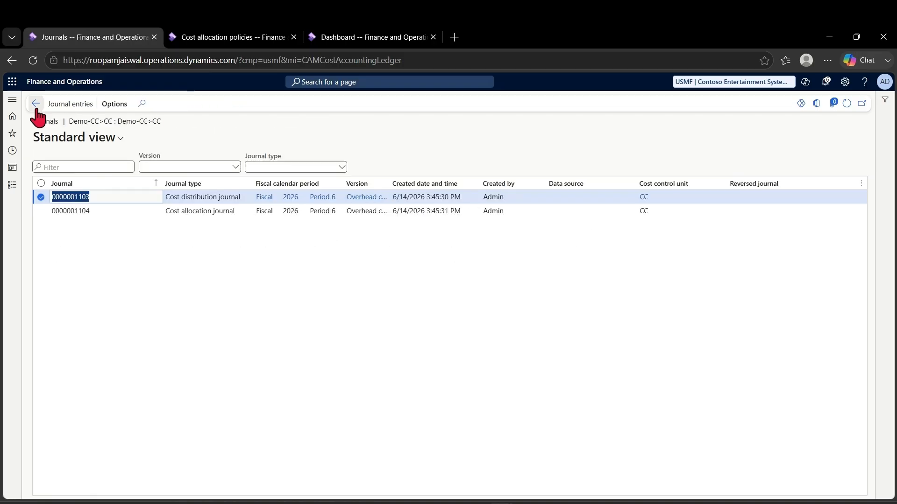
{"action": "left_click", "coordinate": [122, 211]}
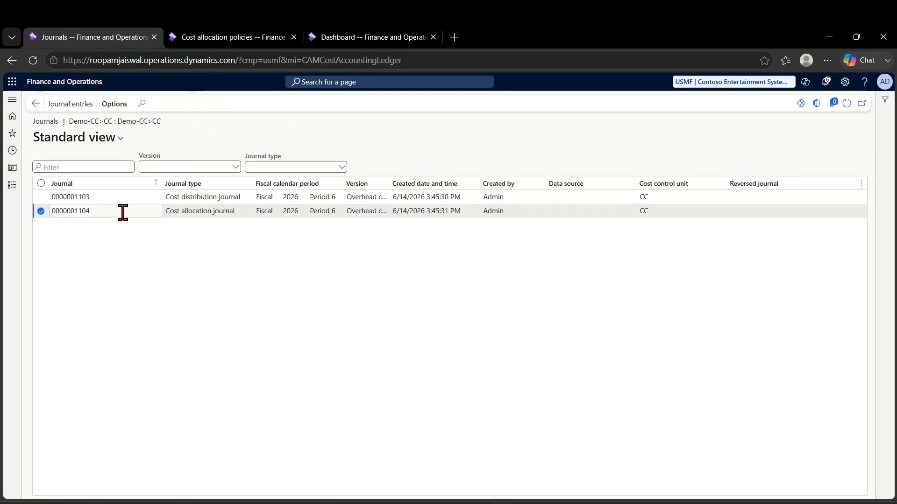
{"action": "left_click", "coordinate": [70, 104]}
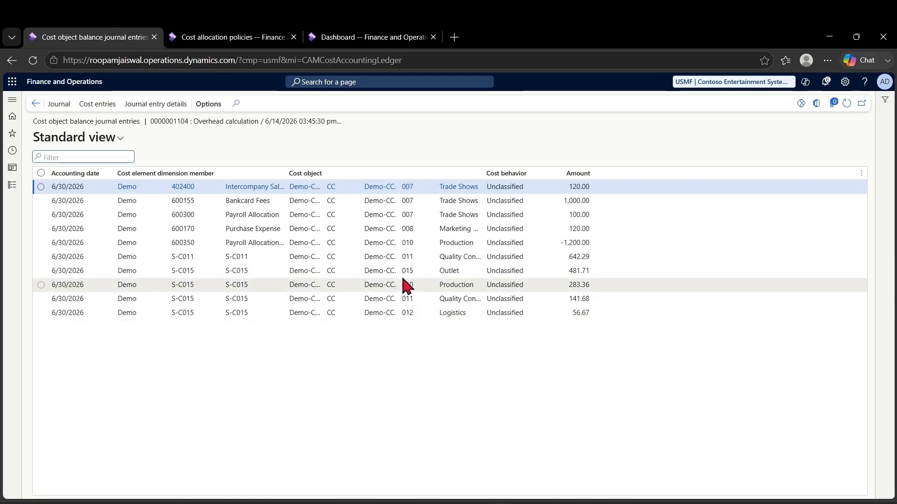
{"action": "left_click", "coordinate": [385, 273]}
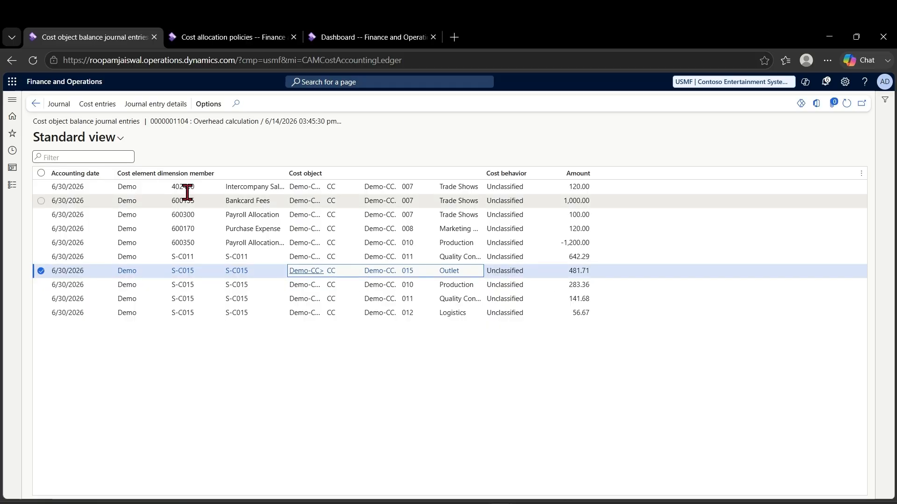
{"action": "left_click", "coordinate": [95, 105]}
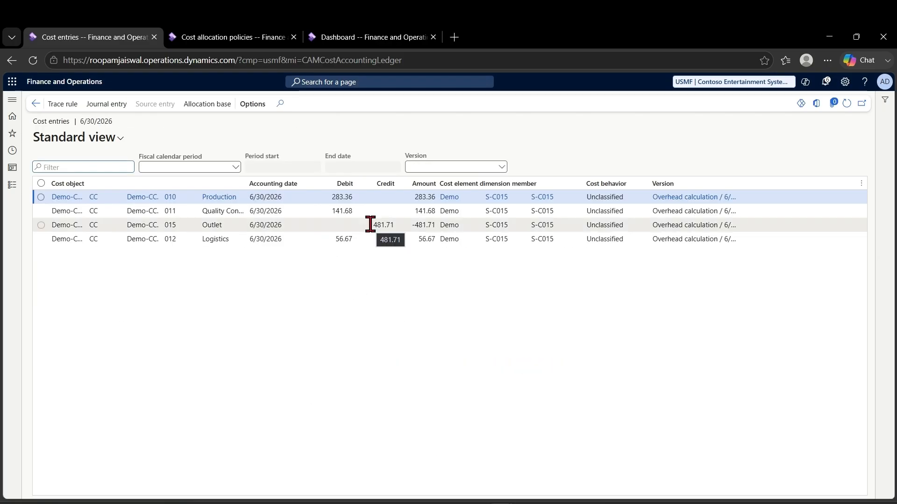
{"action": "left_click", "coordinate": [393, 225]}
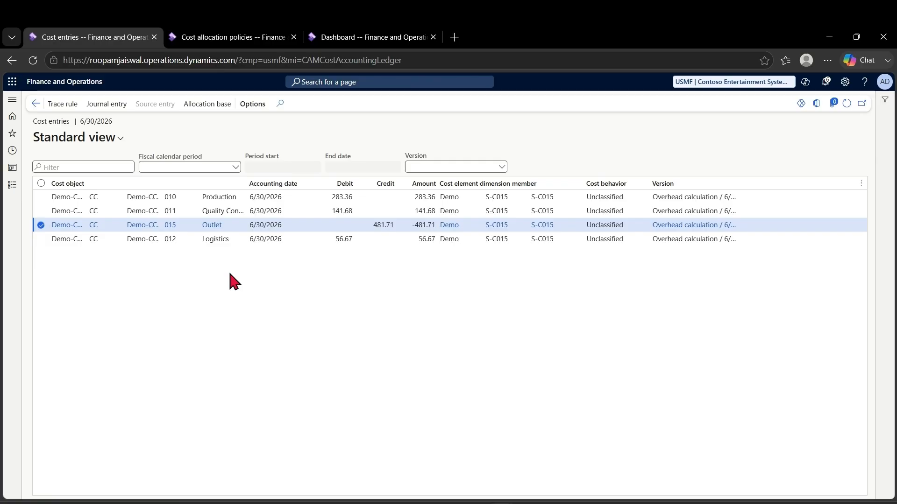
- View the allocation base of the 012 Logistics cost entry and trace the cost allocation rule behind it
{"action": "left_click", "coordinate": [194, 212]}
{"action": "left_click", "coordinate": [188, 241]}
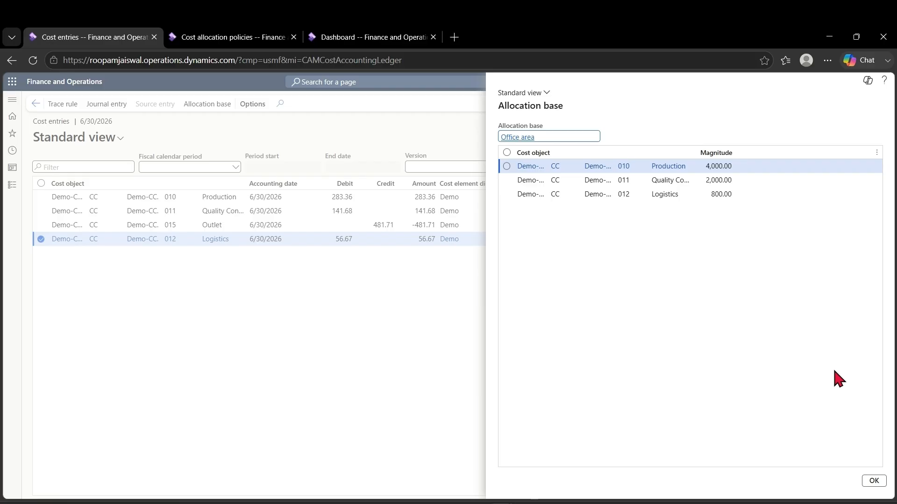
{"action": "left_click", "coordinate": [874, 482]}
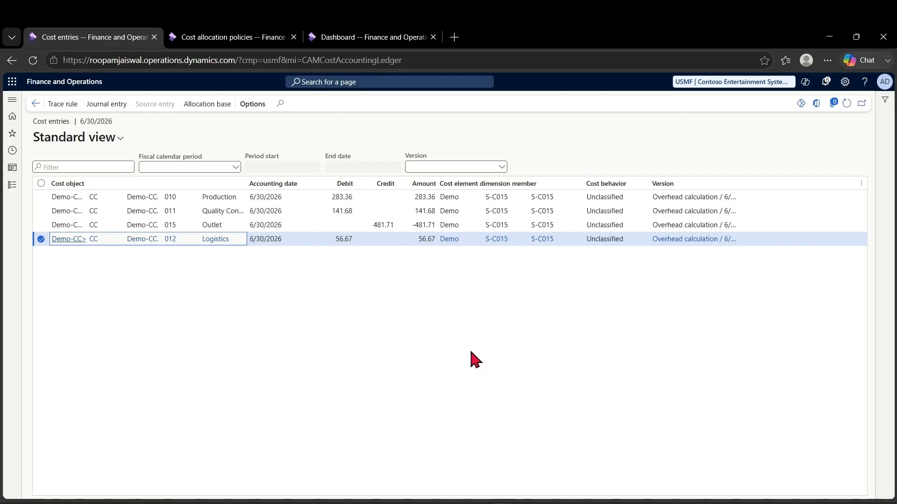
{"action": "left_click", "coordinate": [73, 113]}
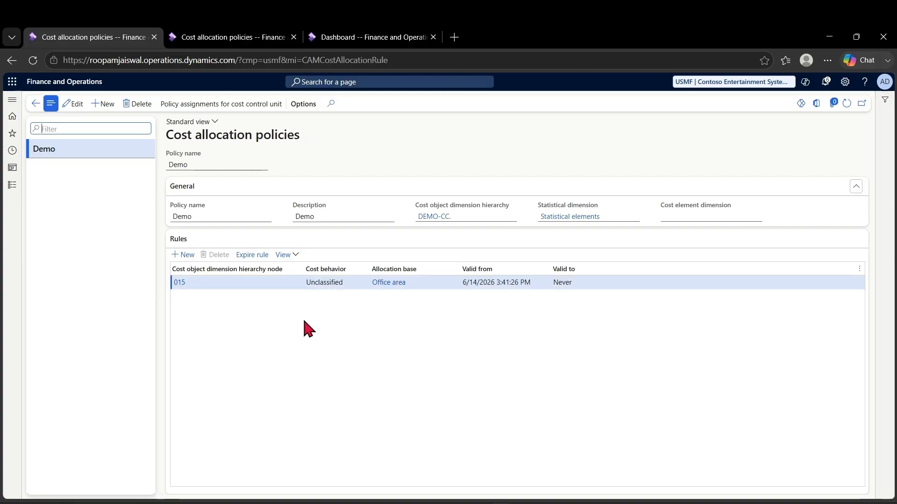
{"action": "left_click", "coordinate": [36, 104]}
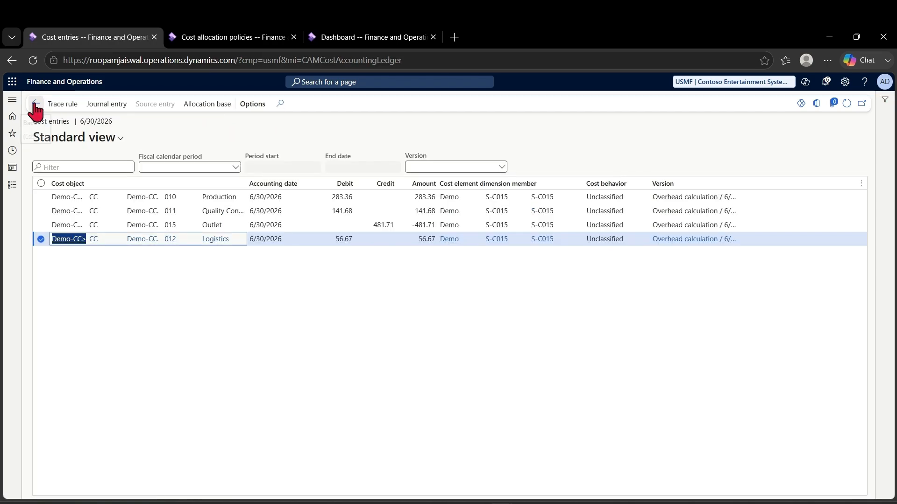
- Return to the Demo-CC>CC actual version and reopen its last calculation journals
{"action": "left_click", "coordinate": [35, 106]}
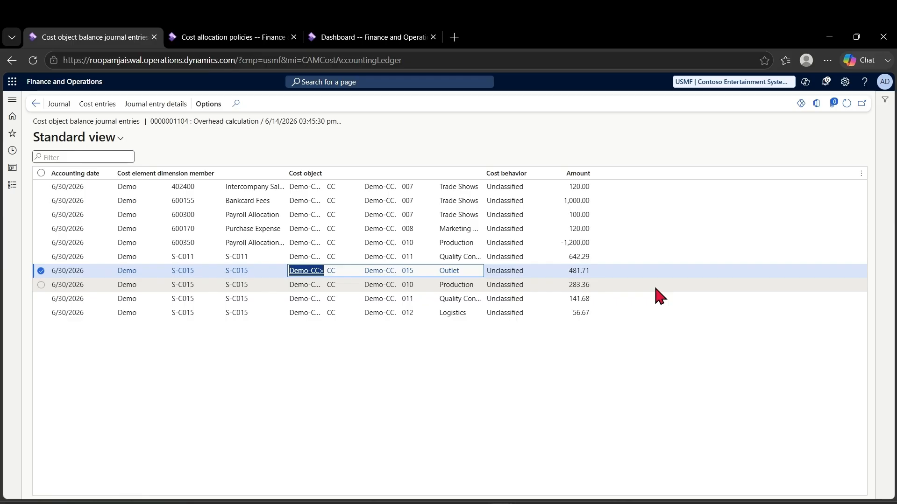
{"action": "left_click", "coordinate": [446, 402]}
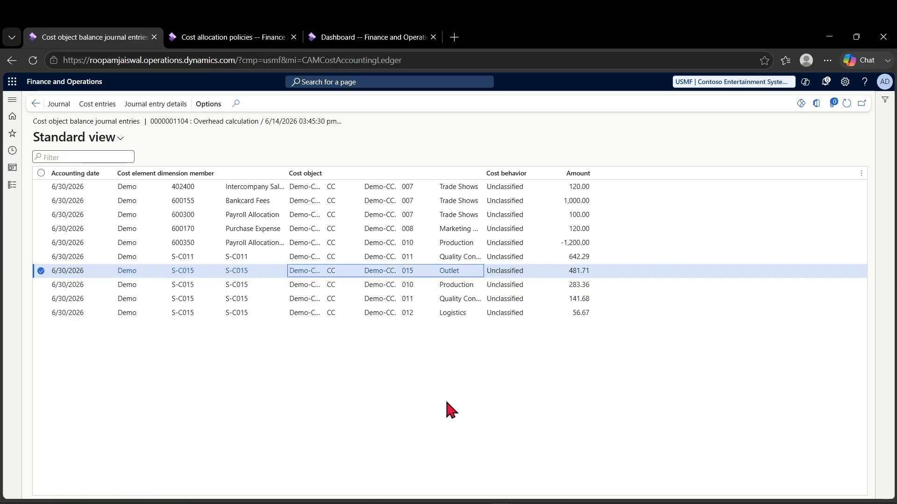
{"action": "left_click", "coordinate": [35, 104]}
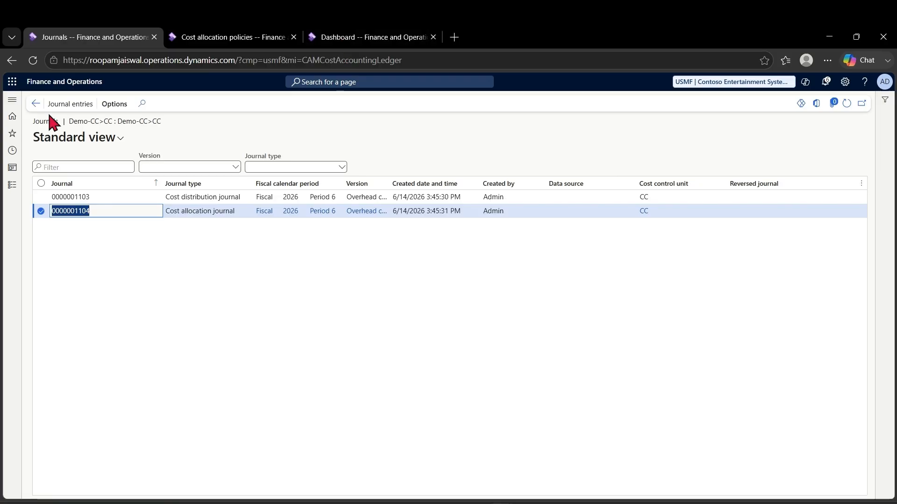
{"action": "left_click", "coordinate": [35, 104]}
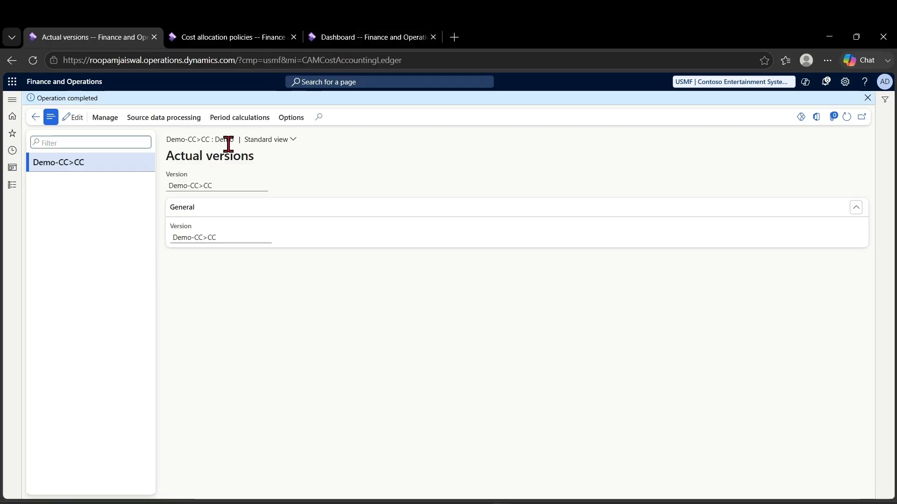
{"action": "left_click", "coordinate": [228, 120]}
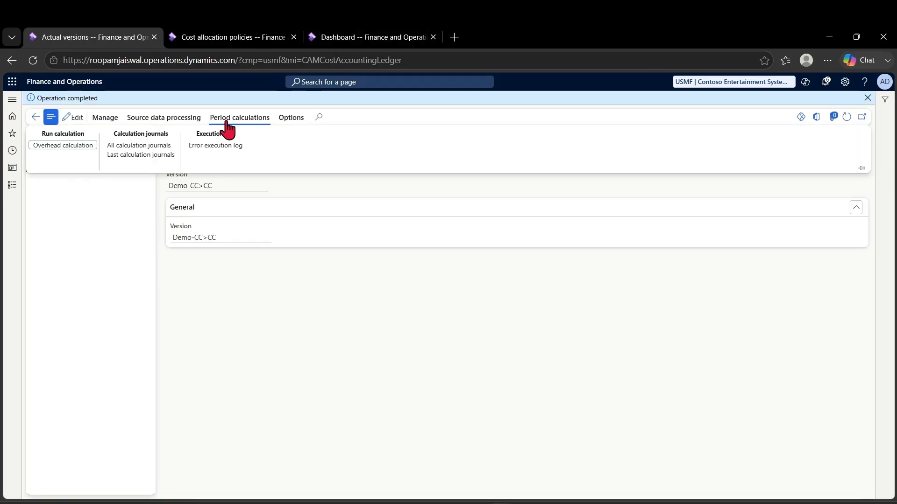
{"action": "left_click", "coordinate": [140, 155]}
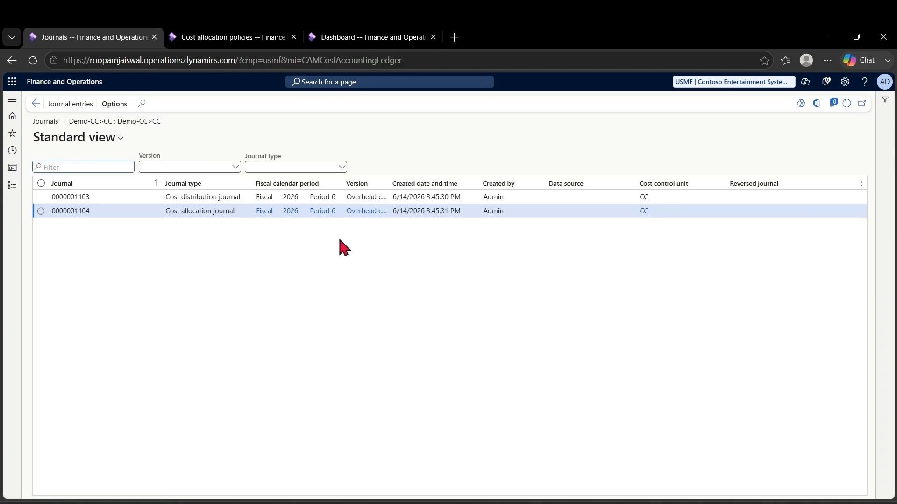
- Open the cost allocation journal's cost entries for 015 Outlet, widen the Version column and read the full overhead calculation version name
{"action": "left_click", "coordinate": [61, 107]}
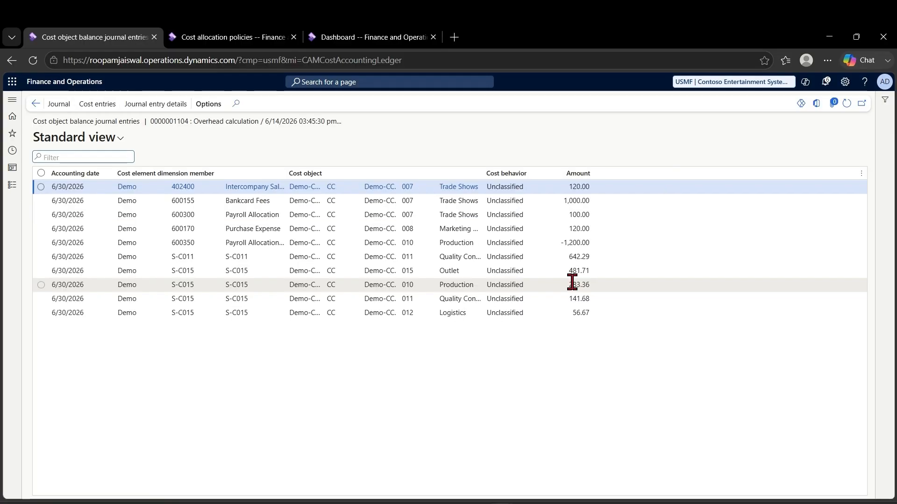
{"action": "left_click", "coordinate": [351, 272]}
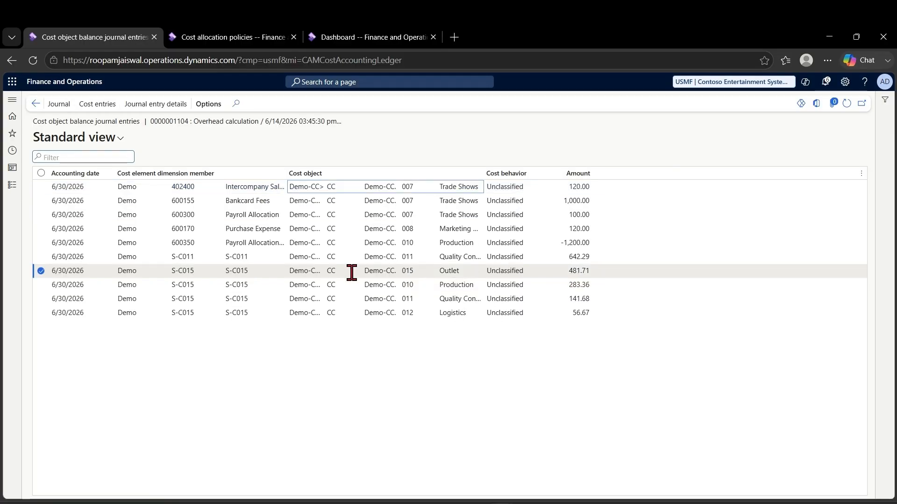
{"action": "left_click", "coordinate": [99, 106]}
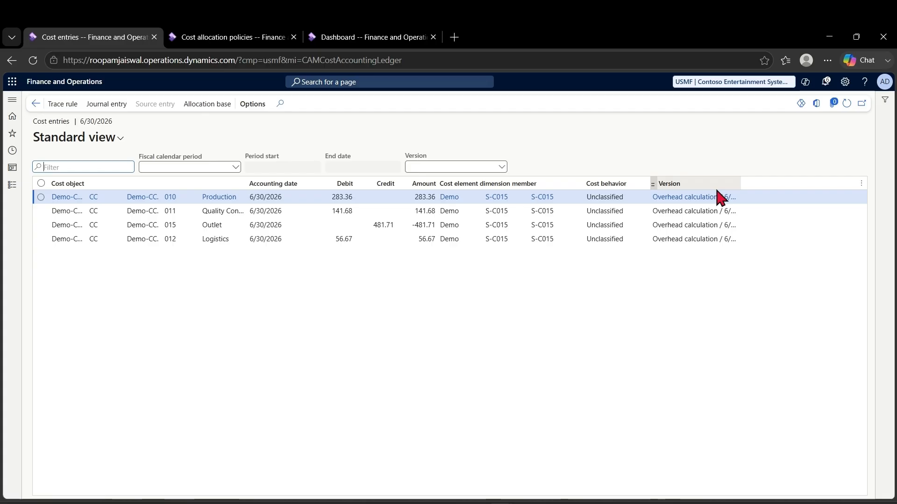
{"action": "left_click_drag", "start_coordinate": [741, 184], "coordinate": [782, 183]}
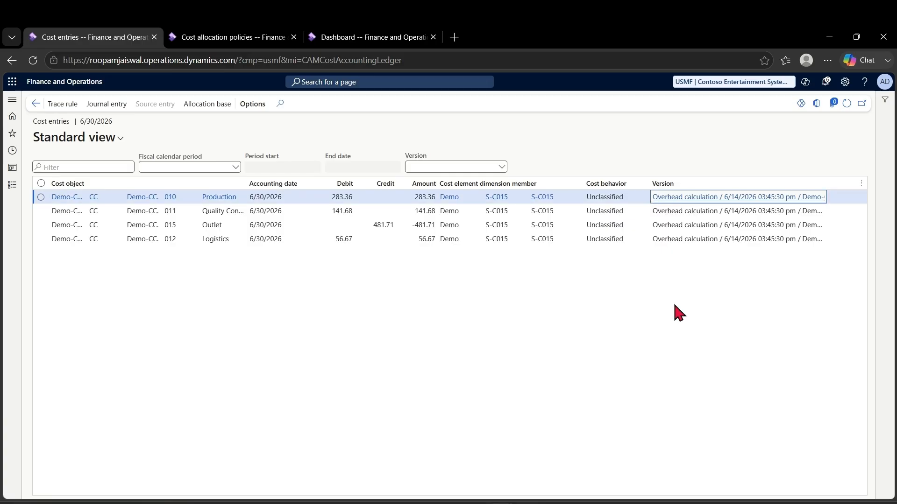
{"action": "left_click_drag", "start_coordinate": [653, 198], "coordinate": [825, 203]}
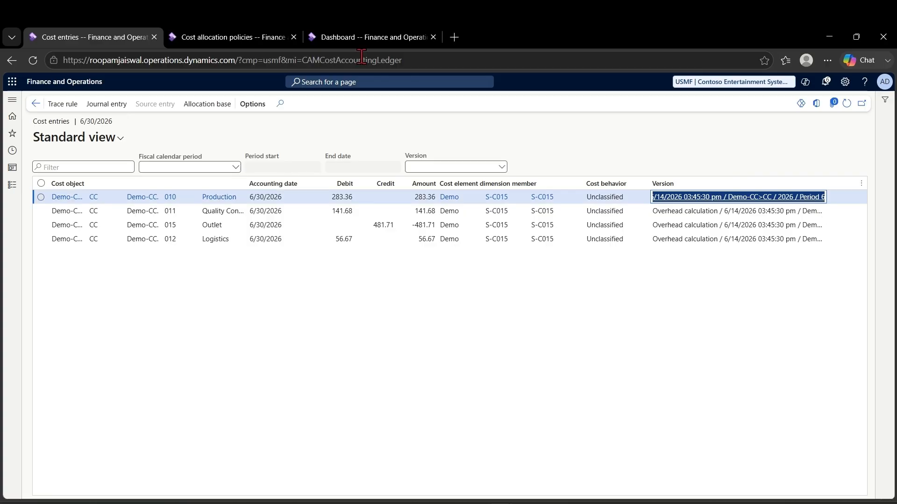
- Open the cost control workspace configuration and locate the fiscal 2026 Period 6 calculation record of Actual vs. Budget, CP
{"action": "left_click", "coordinate": [344, 37]}
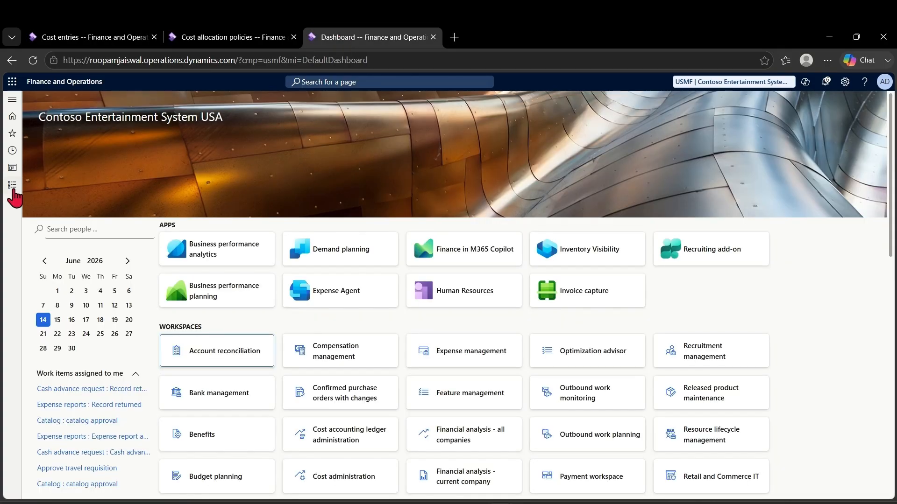
{"action": "left_click", "coordinate": [13, 185]}
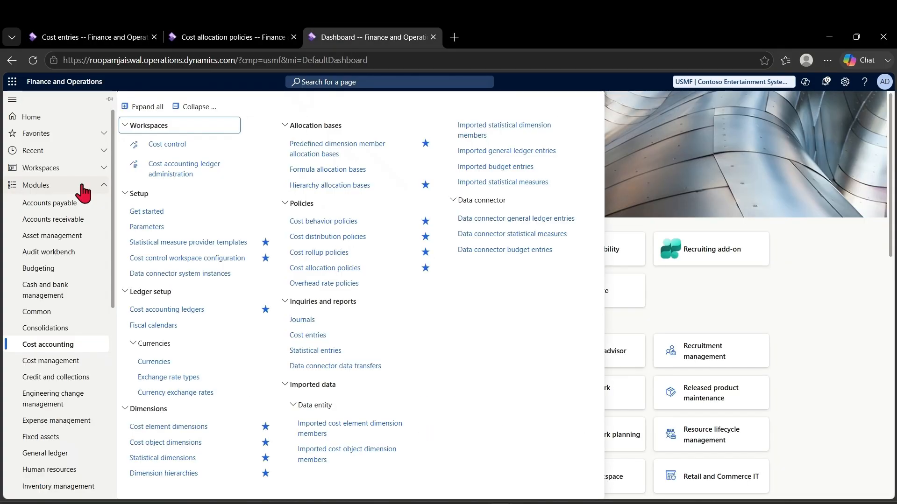
{"action": "left_click", "coordinate": [191, 258]}
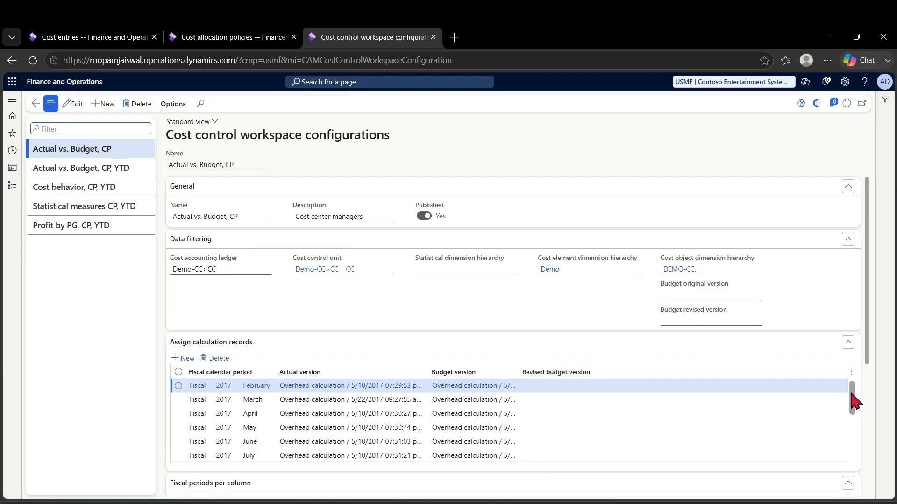
{"action": "left_click_drag", "start_coordinate": [870, 359], "coordinate": [875, 391]}
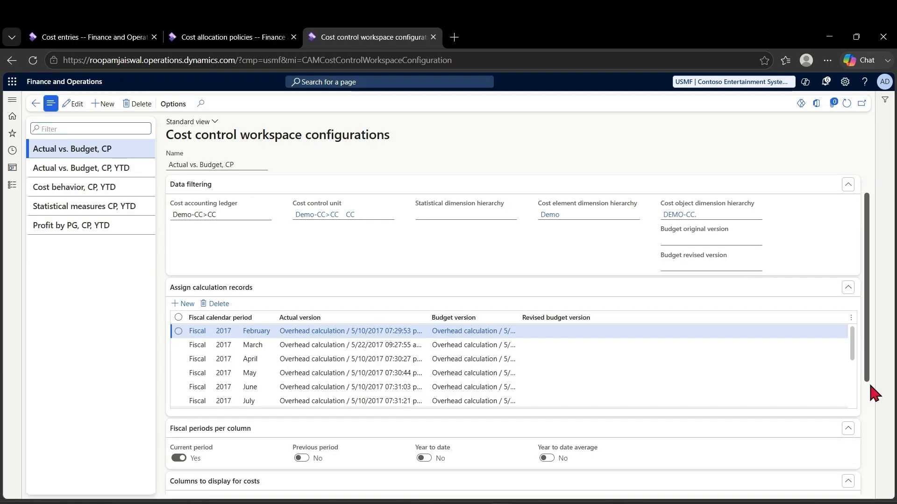
{"action": "left_click_drag", "start_coordinate": [852, 341], "coordinate": [850, 384]}
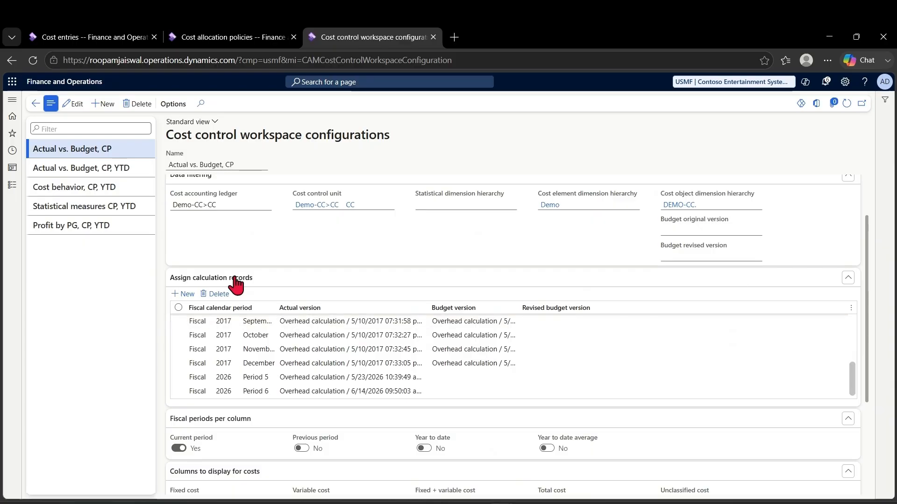
- Set the 2026 Period 6 actual version to "Overhead calculation / 6/14/2026 03:45:30 pm / Demo-CC>CC / 2026 / Period 6" and save
{"action": "left_click", "coordinate": [423, 394]}
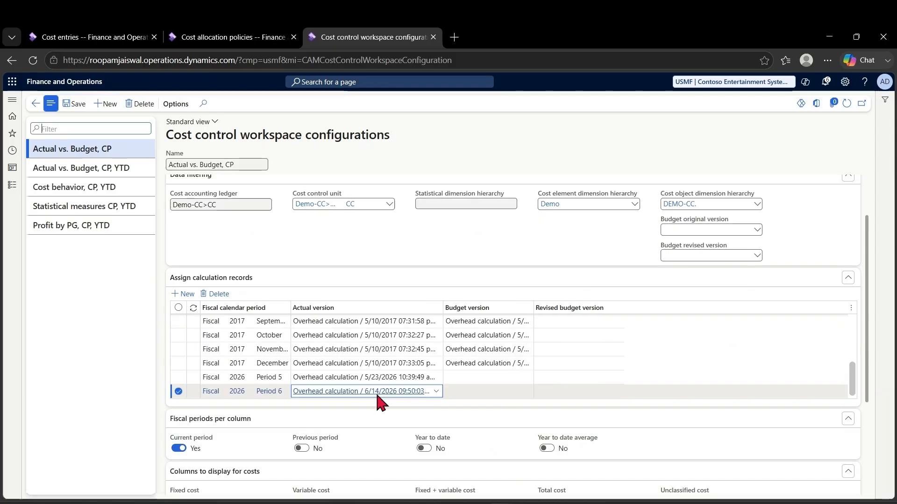
{"action": "left_click_drag", "start_coordinate": [290, 390], "coordinate": [467, 397]}
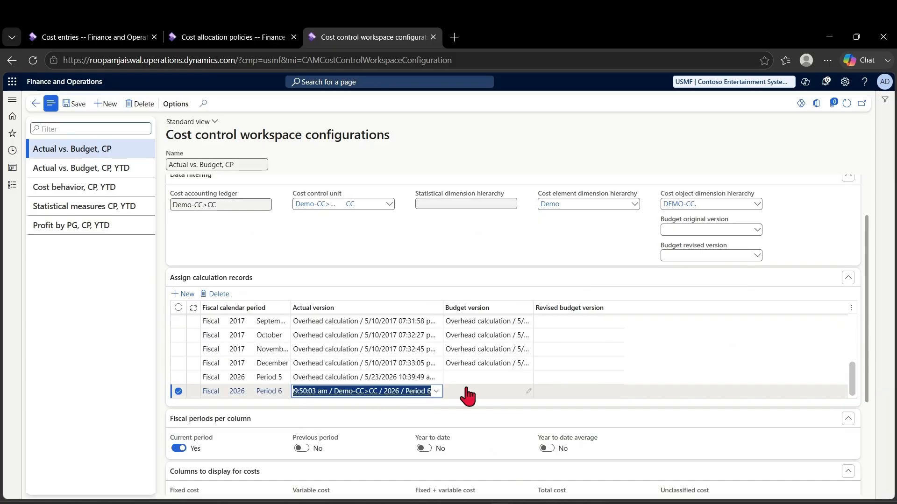
{"action": "key", "text": "BackSpace"}
{"action": "key", "text": "ctrl+v"}
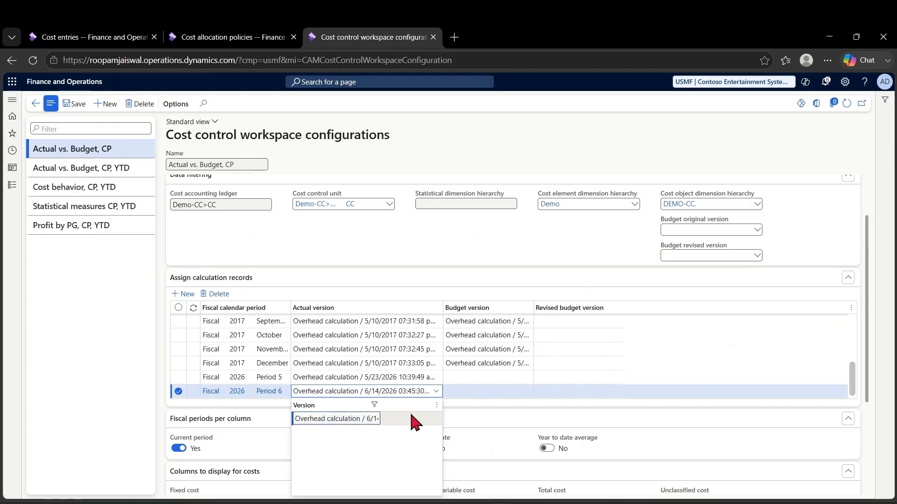
{"action": "left_click", "coordinate": [409, 414]}
{"action": "left_click", "coordinate": [76, 104]}
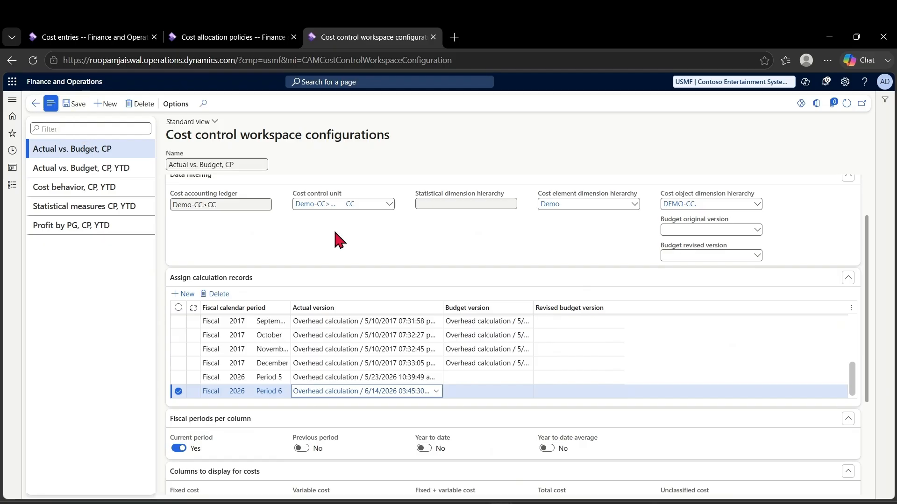
- Review the cost control unit choices and displayed cost columns, and save the Actual vs. Budget, CP configuration
{"action": "left_click", "coordinate": [390, 207]}
{"action": "left_click", "coordinate": [391, 211]}
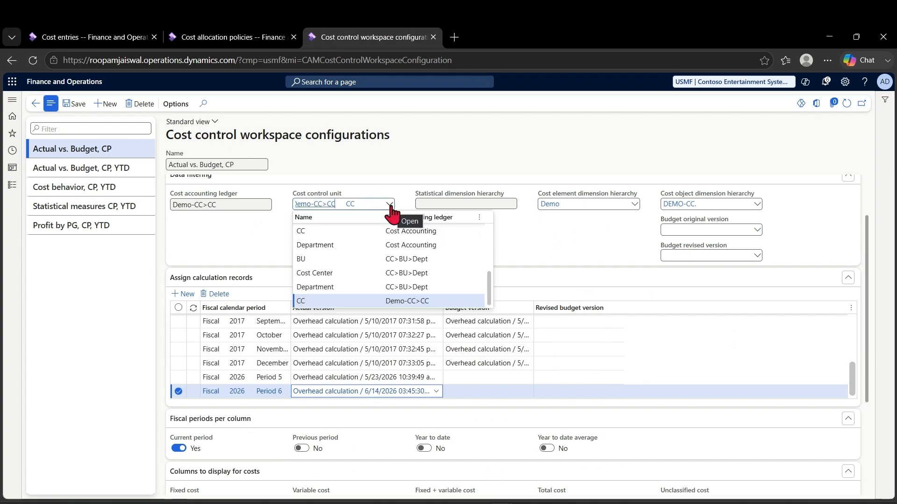
{"action": "left_click", "coordinate": [391, 210]}
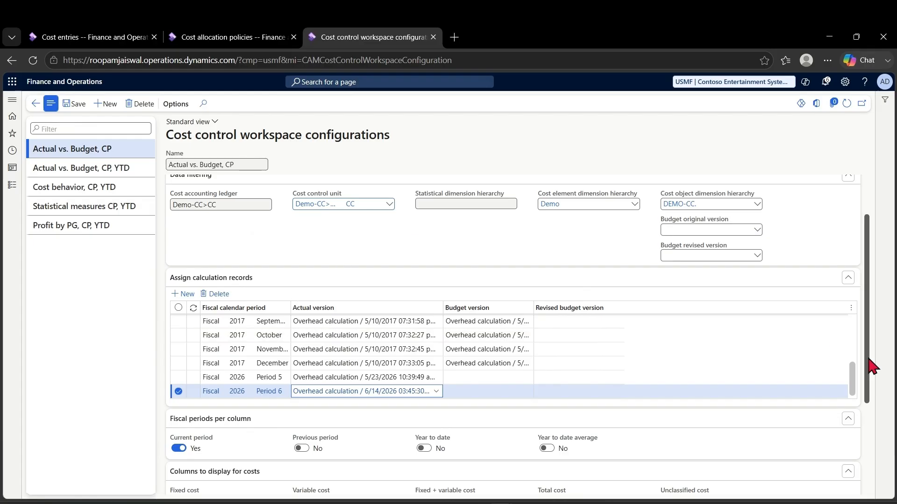
{"action": "scroll", "coordinate": [872, 366], "scroll_direction": "down", "scroll_amount": 3}
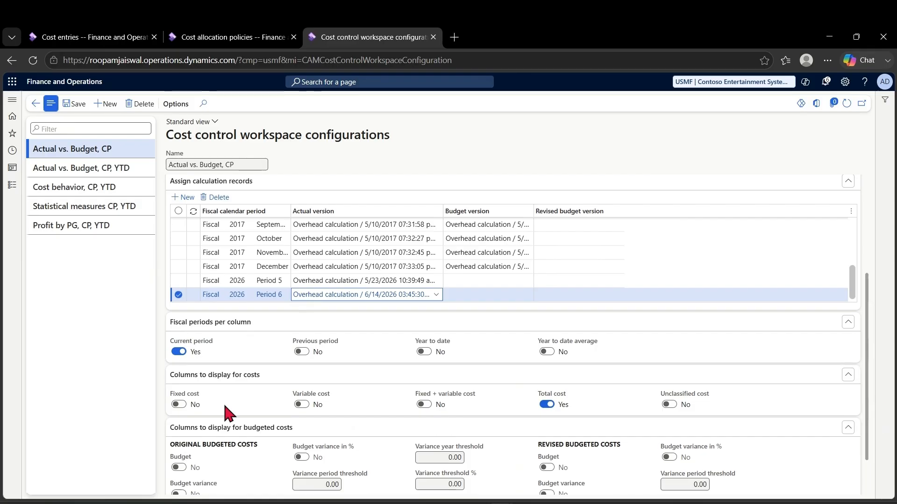
{"action": "left_click", "coordinate": [73, 106]}
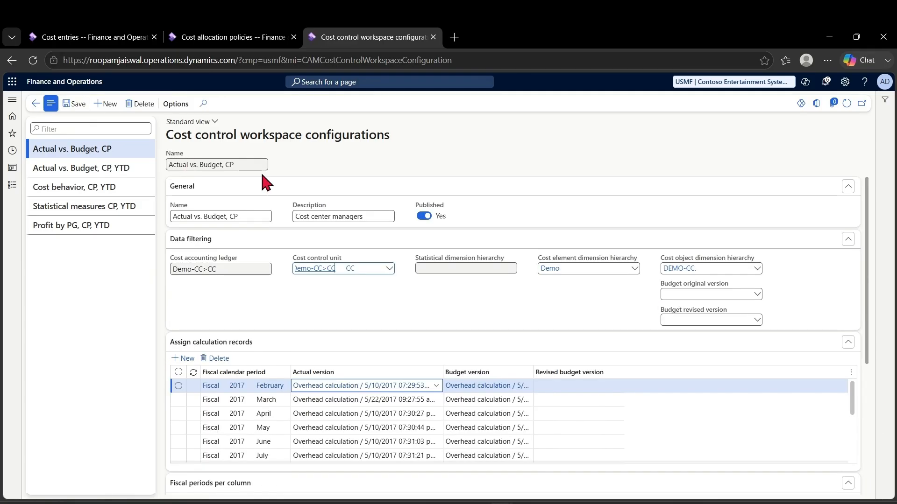
- Open the Cost control workspace of the Cost accounting module
{"action": "left_click", "coordinate": [12, 188]}
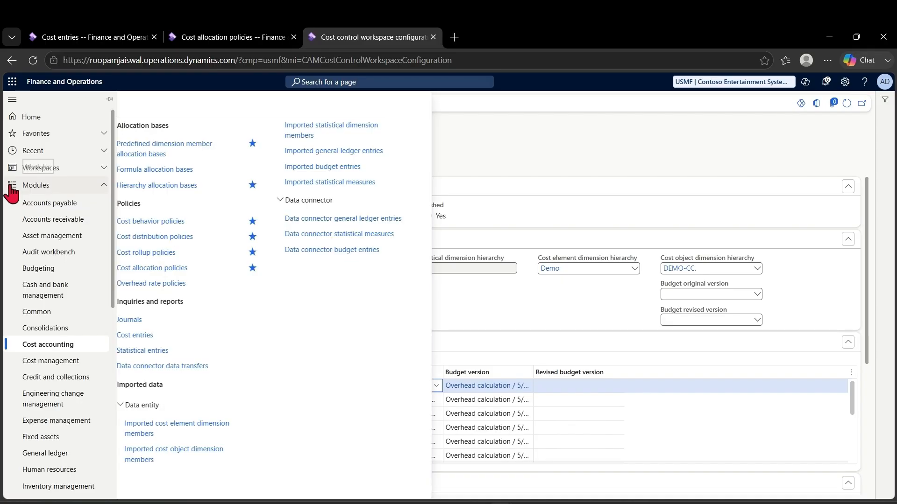
{"action": "left_click", "coordinate": [180, 144]}
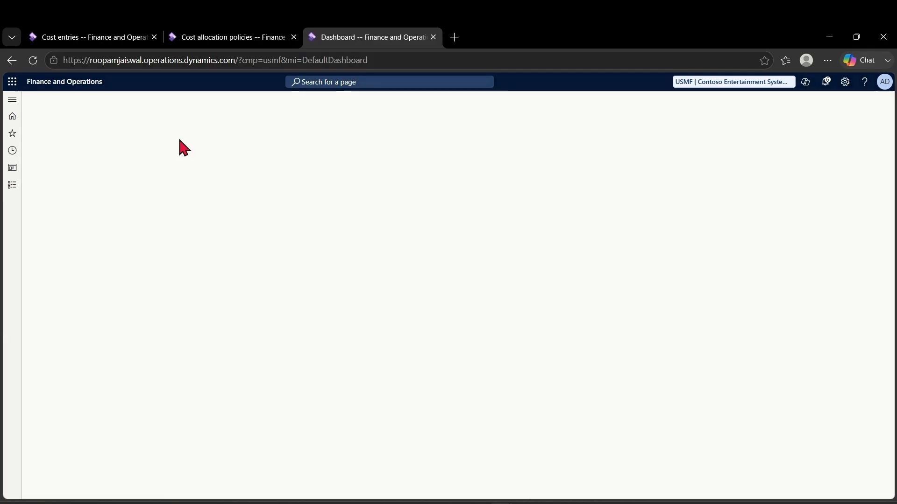